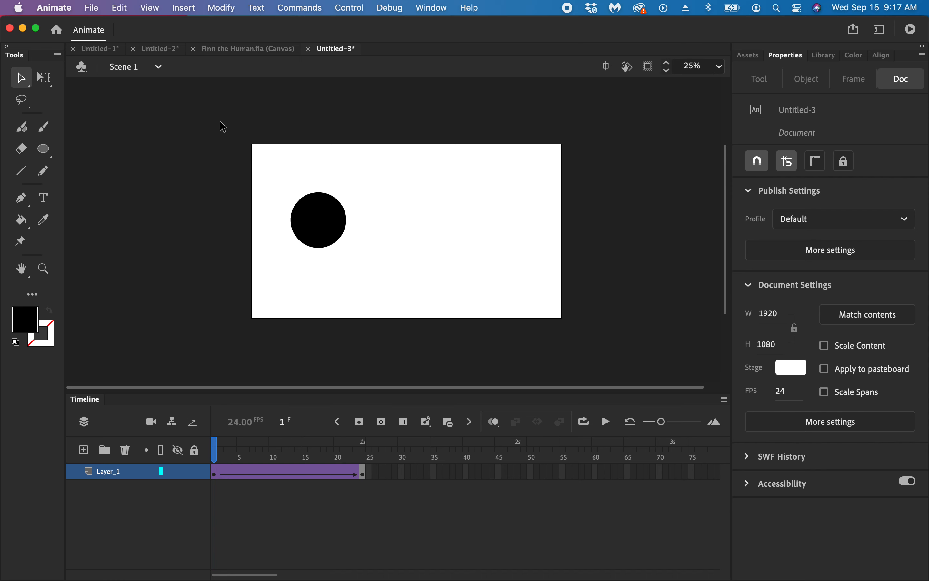
Step: Create a new movie clip symbol named "Ball 1 animation" and return to Scene 1
left_click(228, 38)
left_click(187, 9)
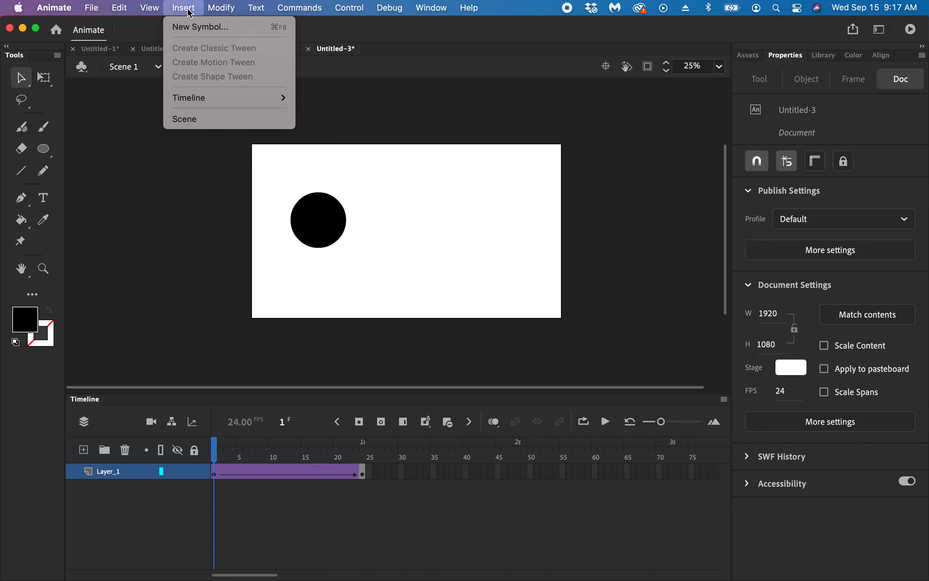
left_click(189, 26)
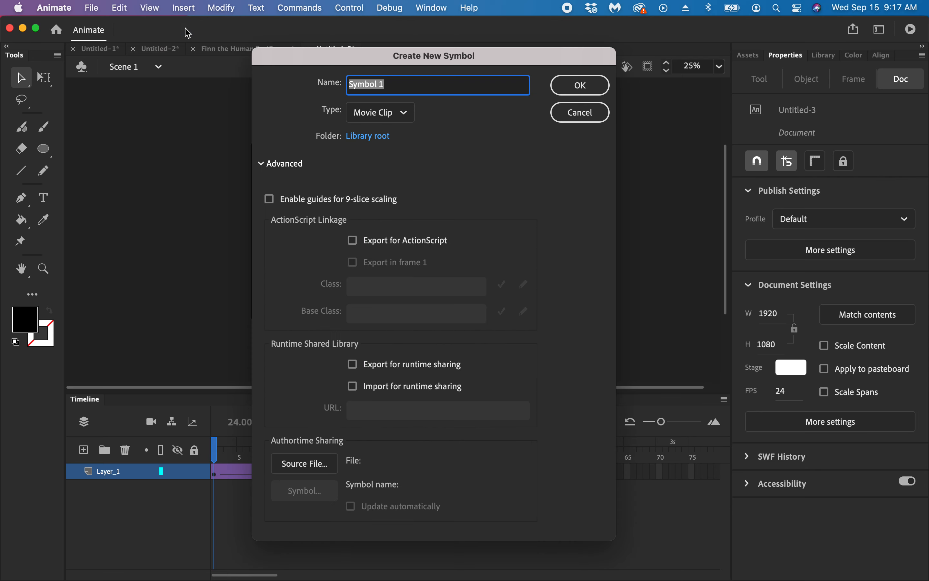
type("Ball 1 animation")
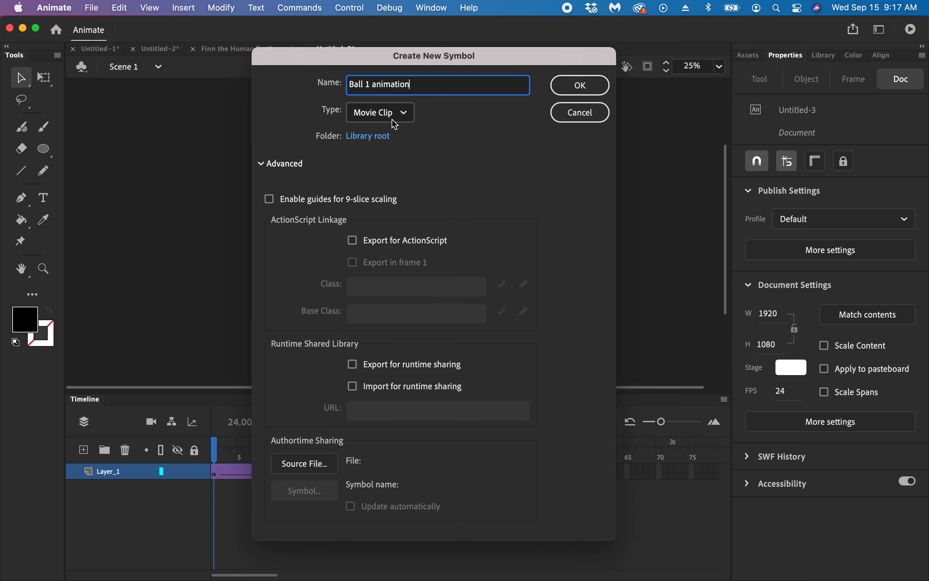
left_click(582, 86)
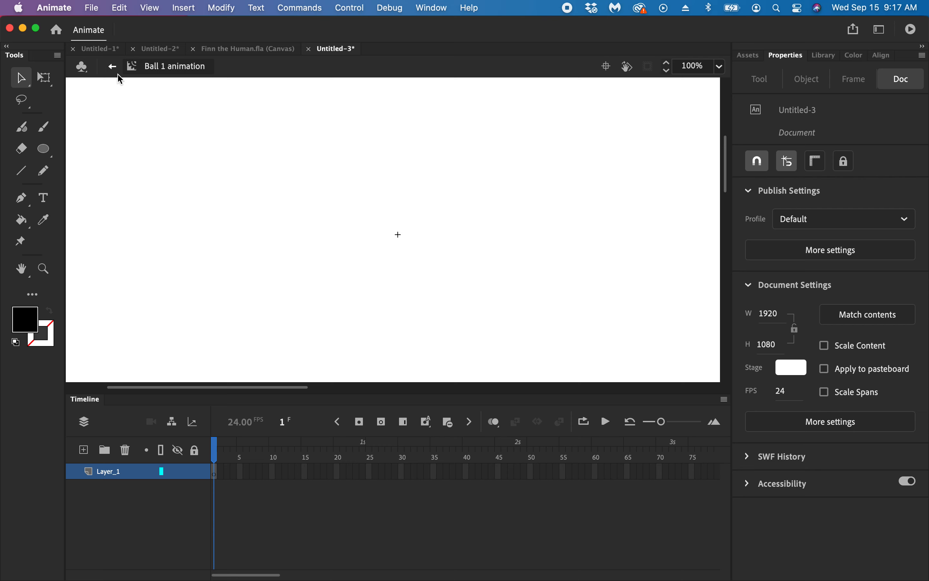
left_click(111, 67)
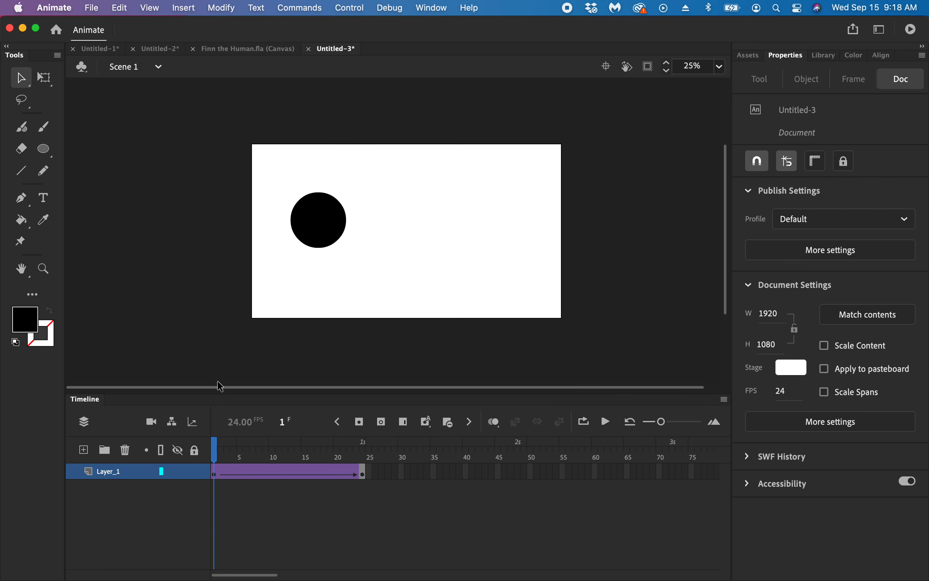
Step: Preview the ball's tween in Scene 1 and check its frame span from 1 to 24 on Layer_1
left_click_drag(221, 448, 168, 463)
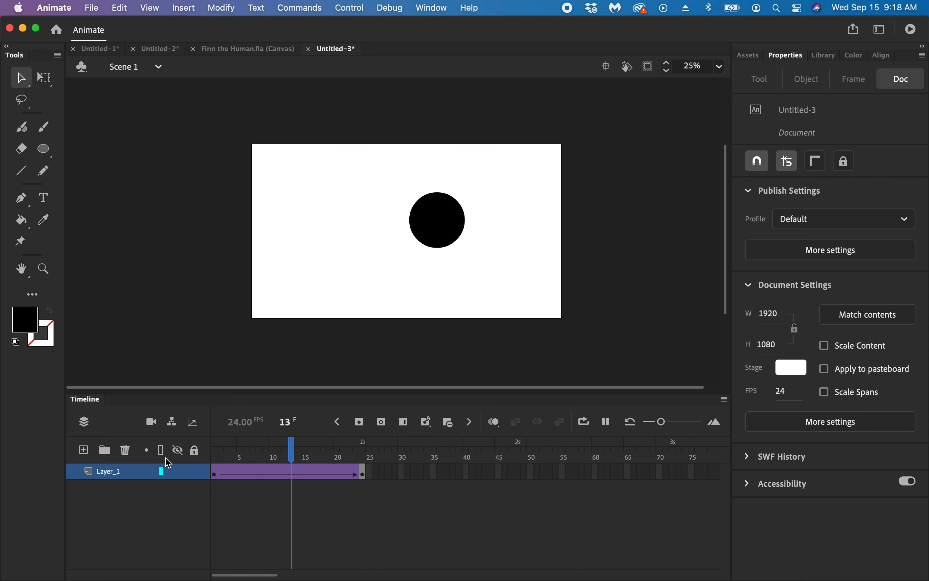
left_click(213, 475)
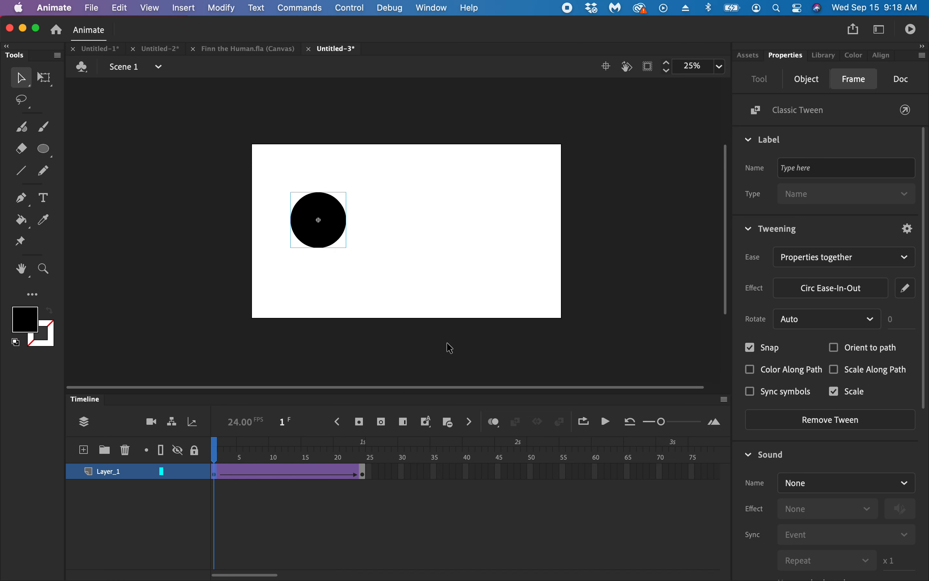
left_click(363, 476)
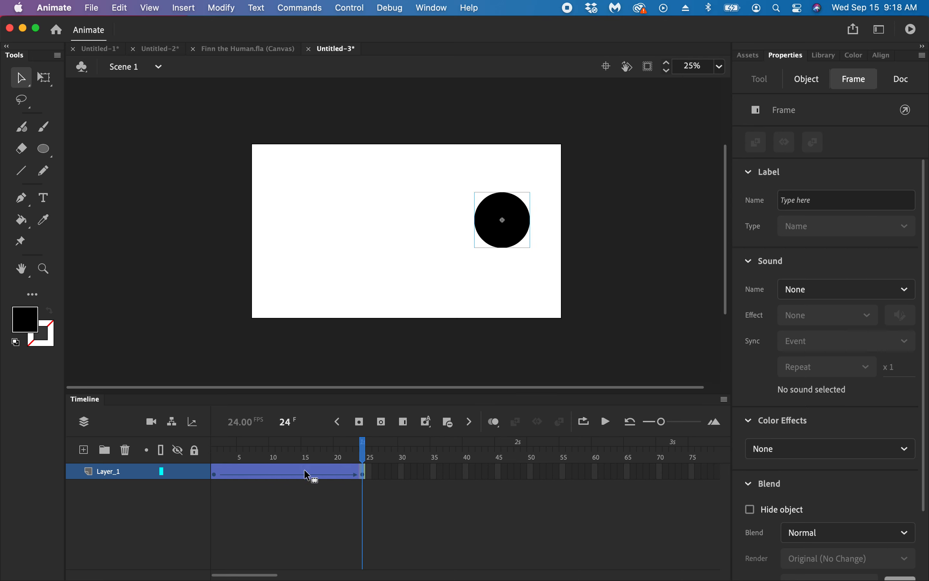
left_click(214, 474)
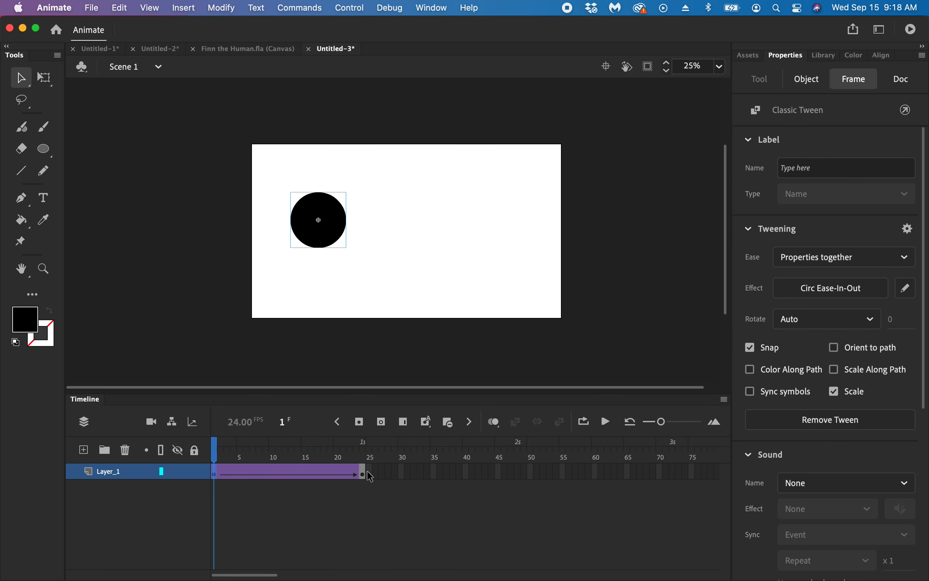
left_click(367, 479)
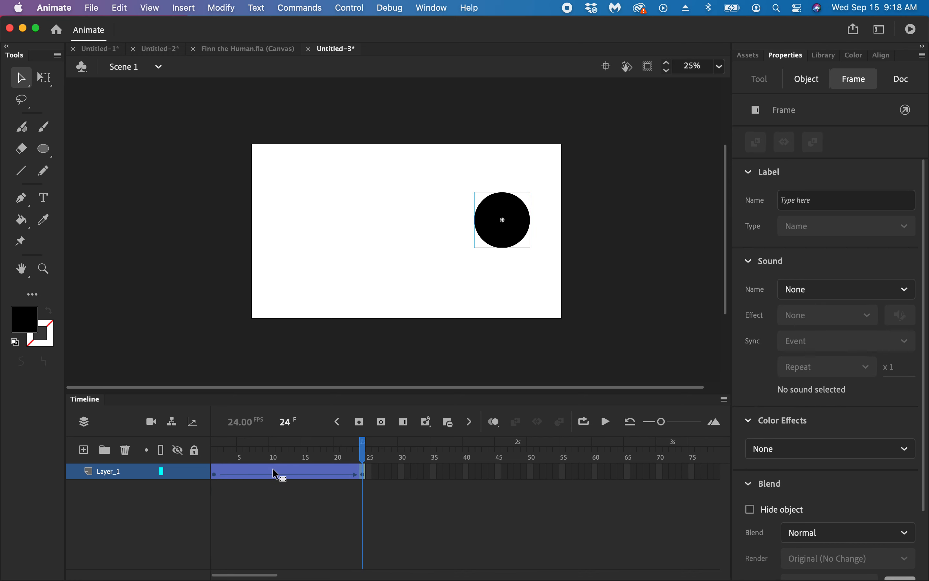
left_click(138, 506)
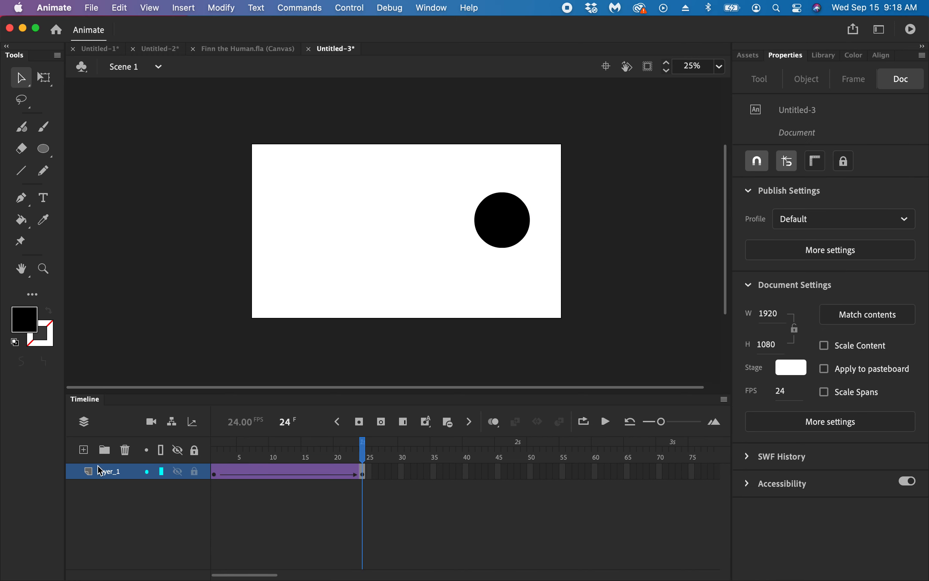
Step: Add three new empty layers above Layer_1 in Scene 1
left_click(84, 451)
left_click(84, 451)
left_click(83, 451)
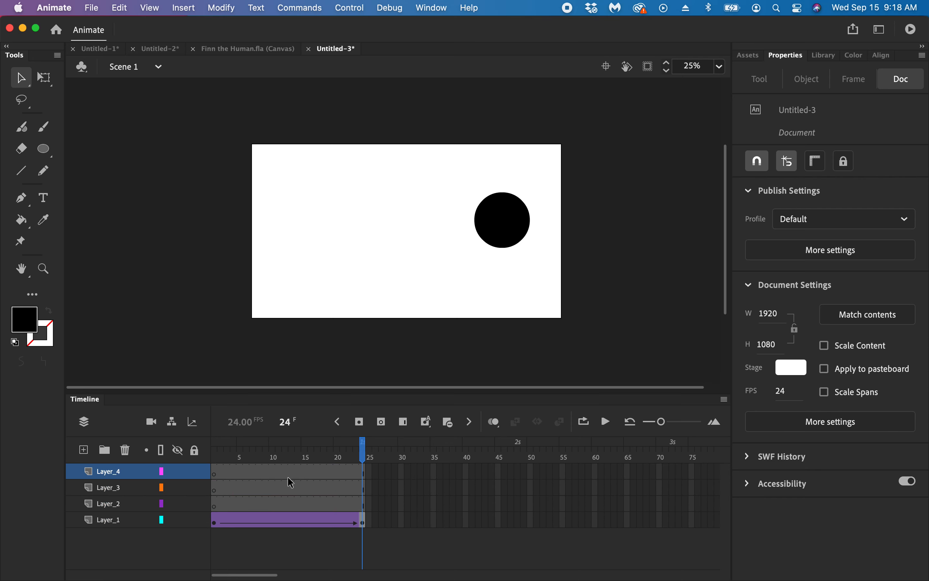
Step: Cut frames 1 to 24 across all four layers of Scene 1
left_click(218, 476)
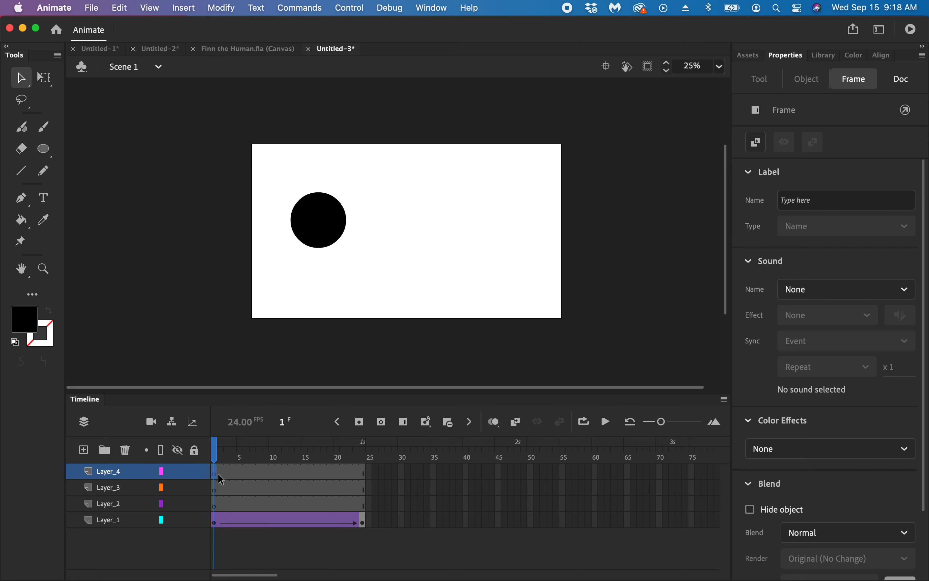
left_click(362, 523, "shift")
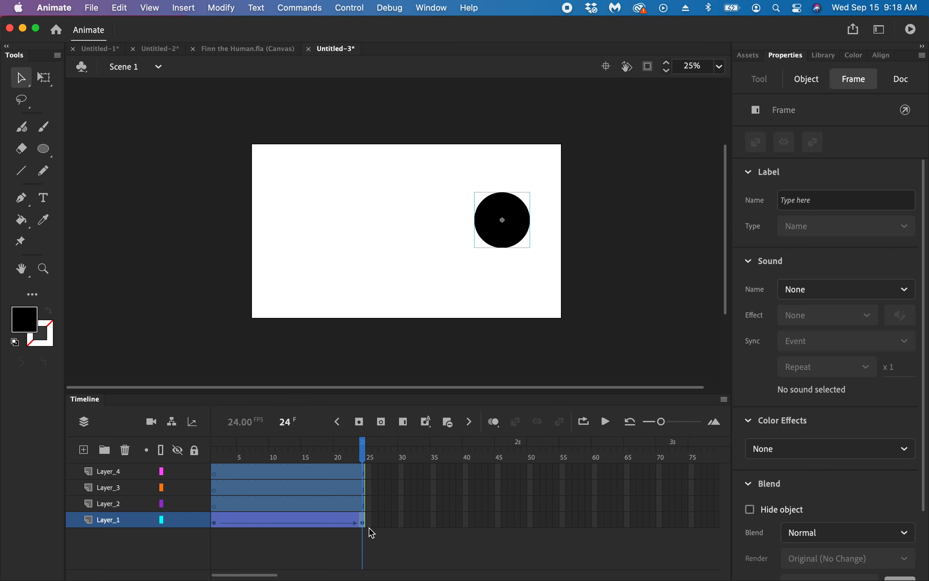
left_click(216, 473)
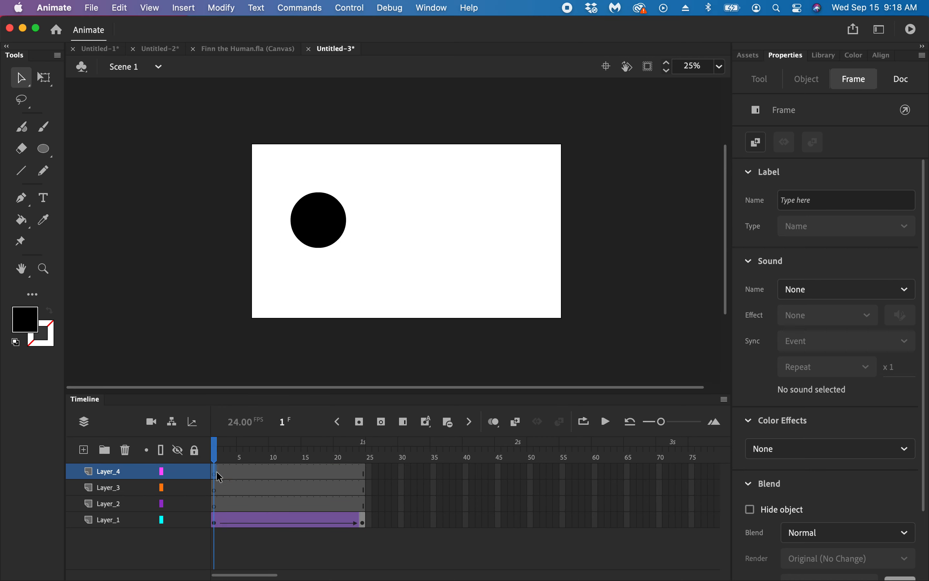
left_click(363, 524)
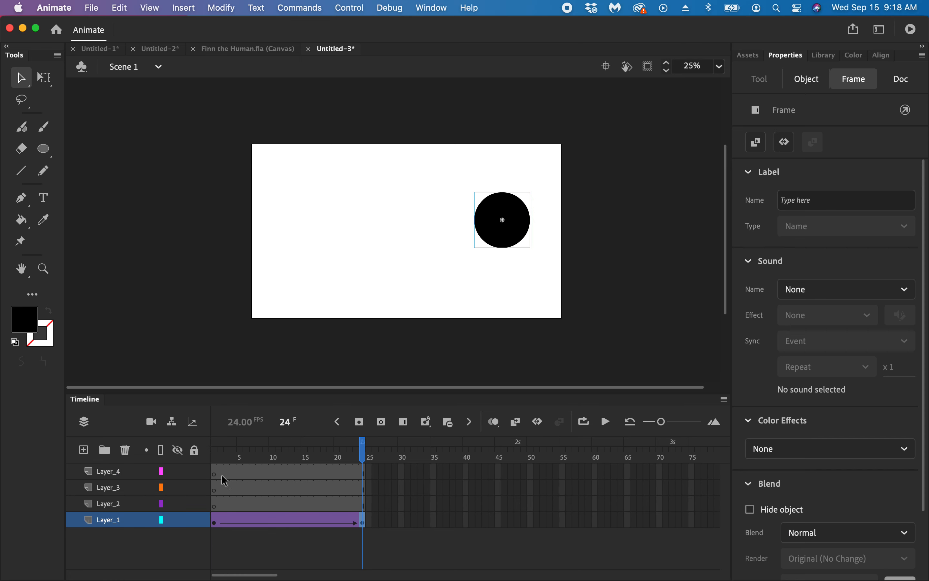
left_click(213, 471)
left_click(363, 523)
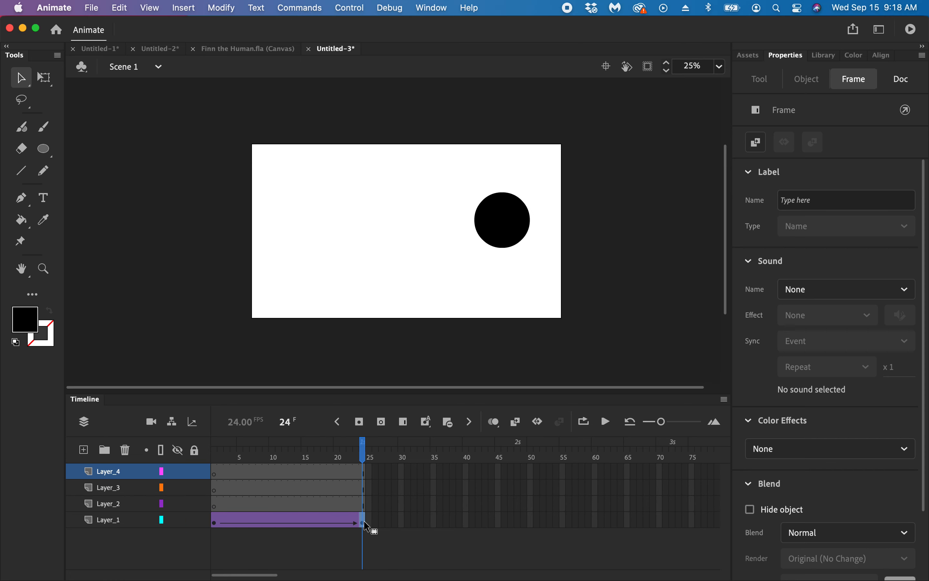
left_click(214, 472)
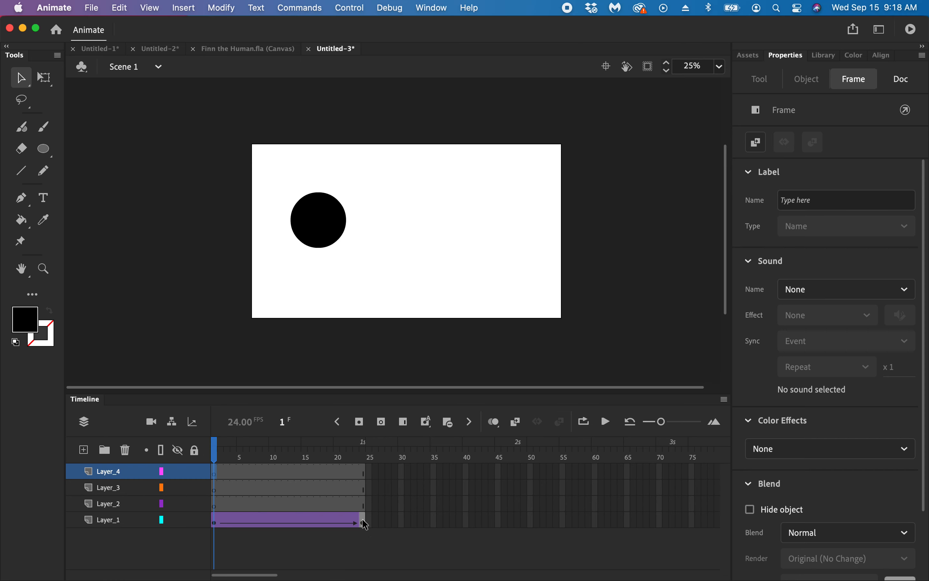
left_click(363, 523)
left_click(216, 474)
left_click(362, 523, "shift")
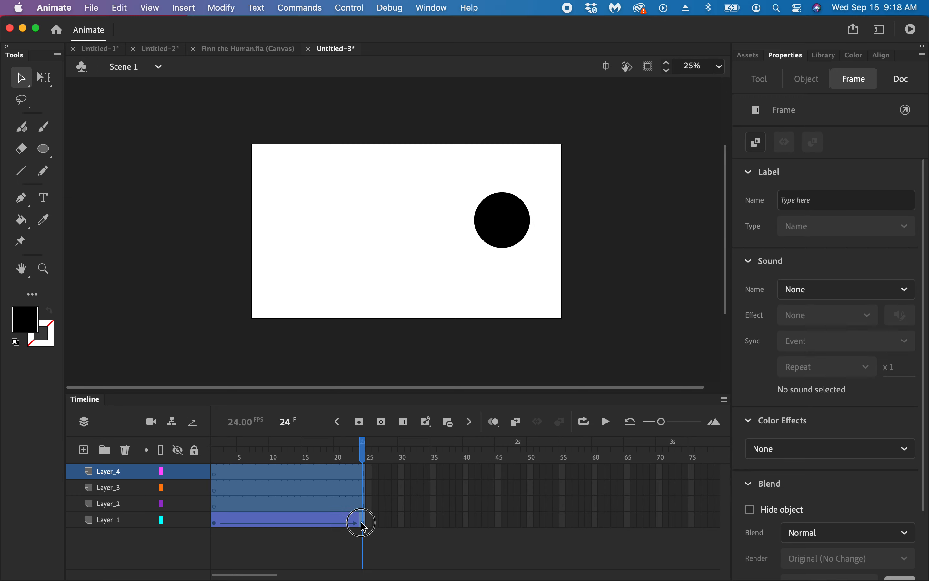
right_click(291, 500)
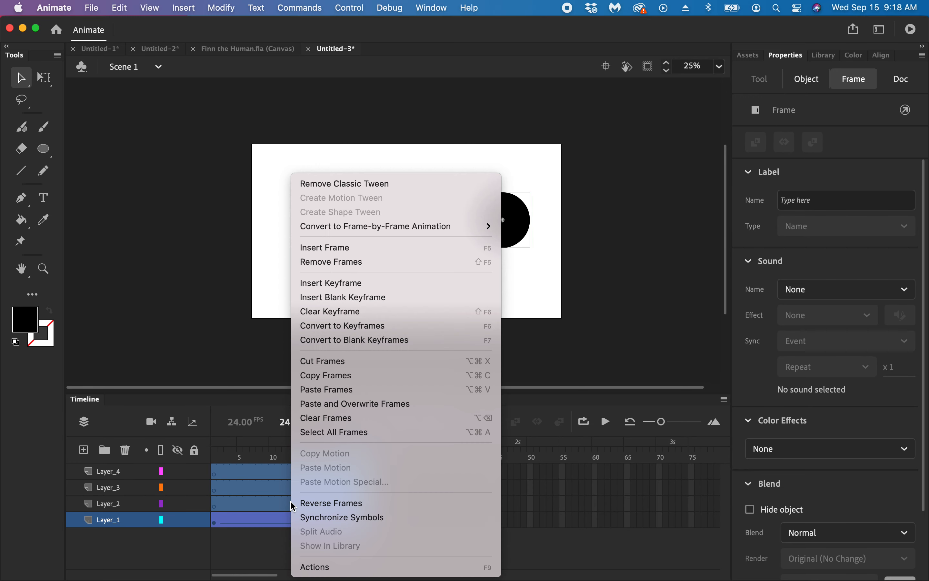
left_click(328, 363)
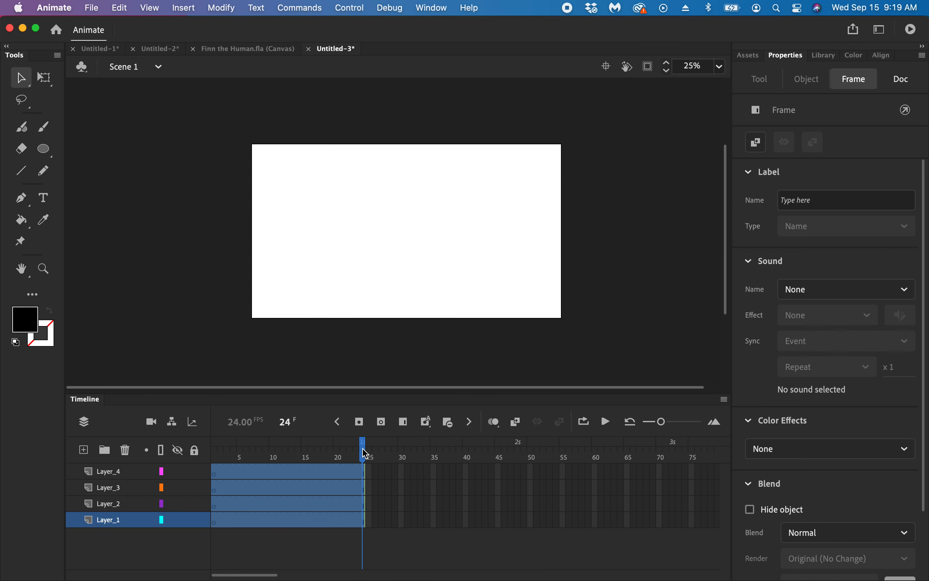
Step: Delete Layer_1, Layer_2 and Layer_3 from Scene 1, keeping only Layer_4
left_click(128, 454)
left_click(129, 455)
left_click(125, 451)
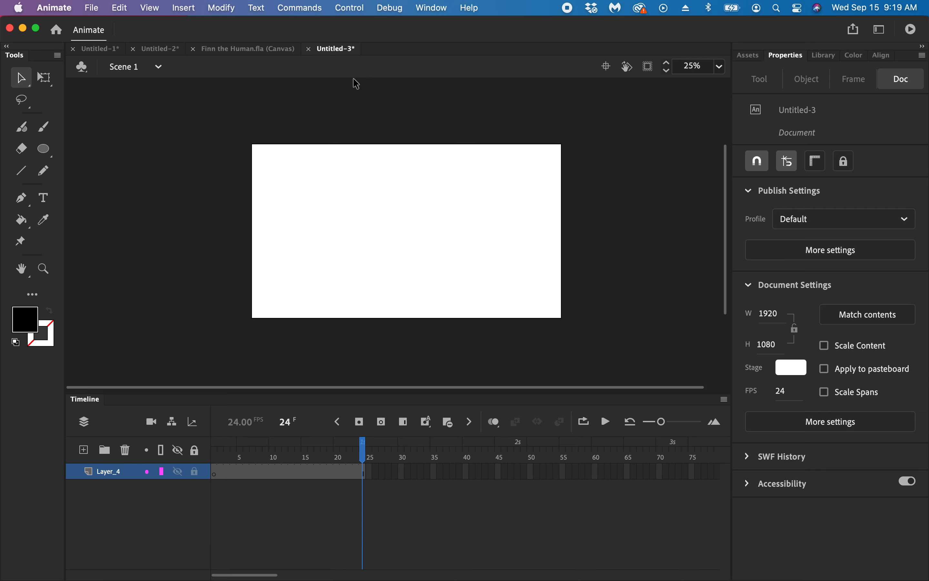
Step: Open the Ball 1 animation symbol from the library for editing and paste the cut frames at frame 1 of Layer_1
left_click(826, 55)
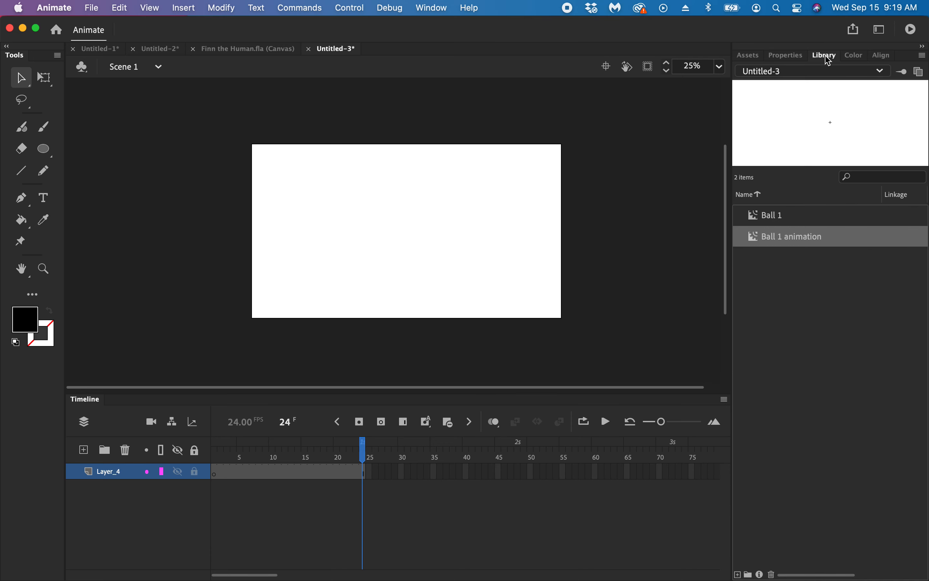
double_click(766, 236)
left_click(745, 238)
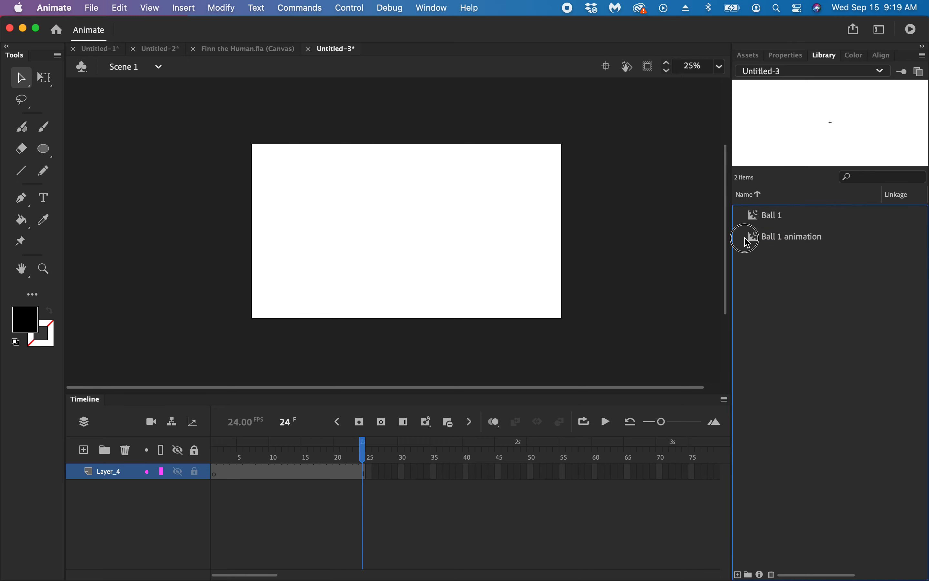
double_click(753, 241)
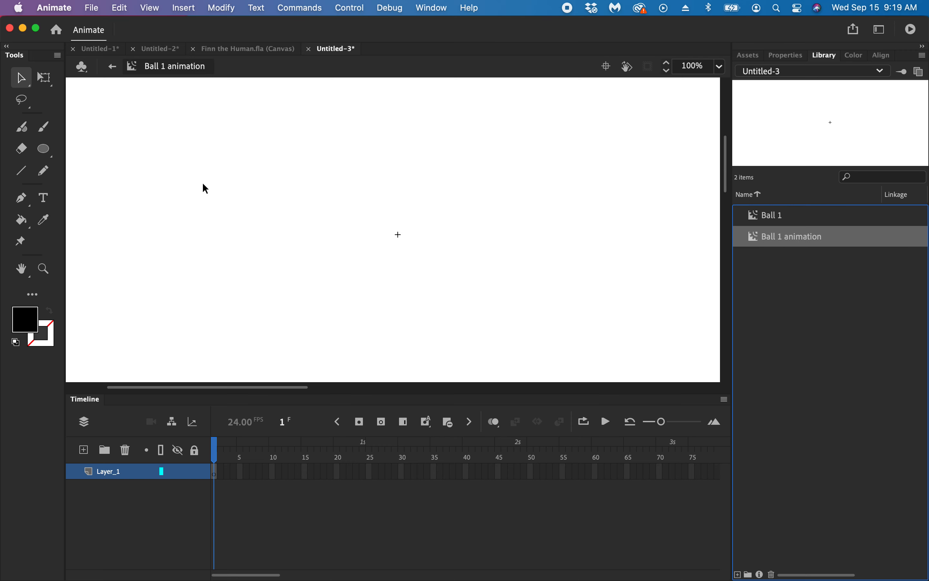
left_click(215, 476)
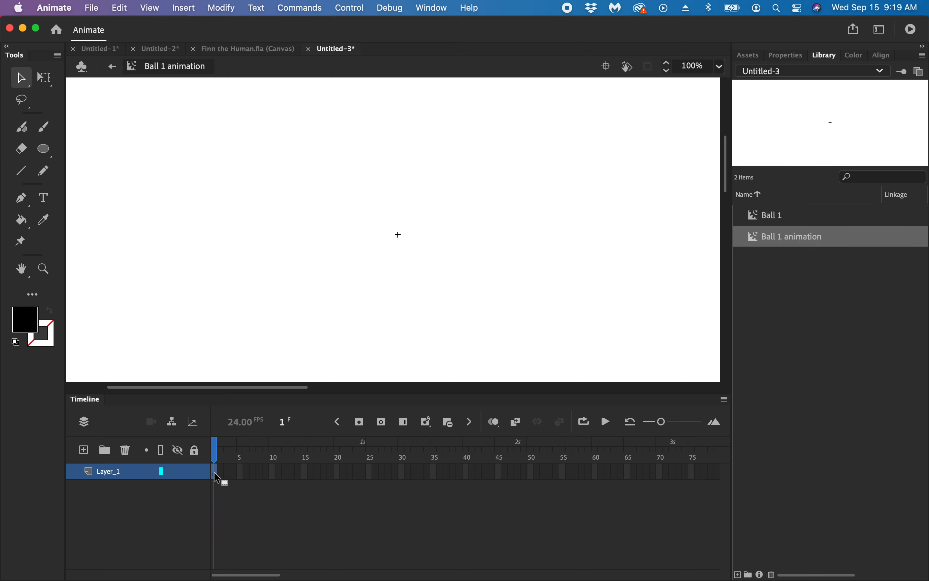
right_click(217, 478)
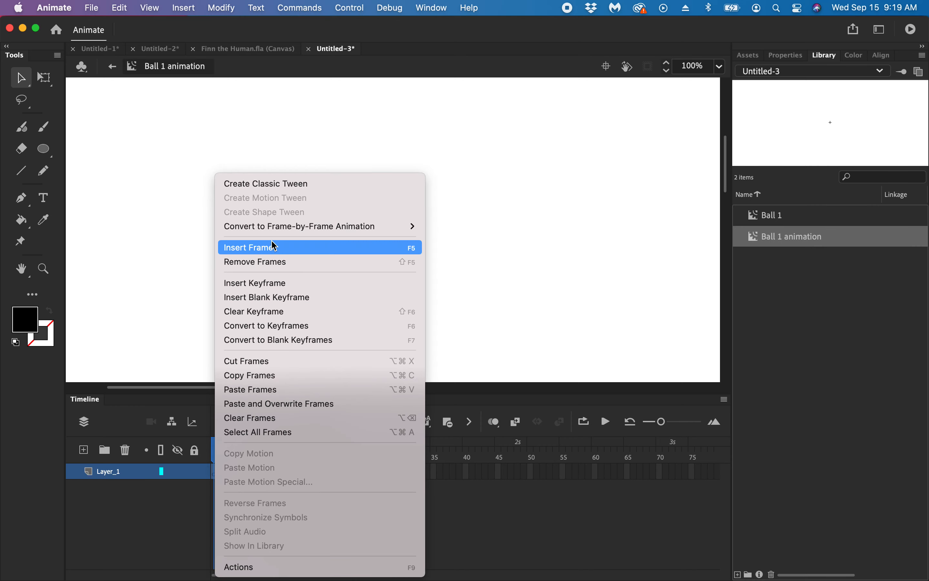
left_click(268, 389)
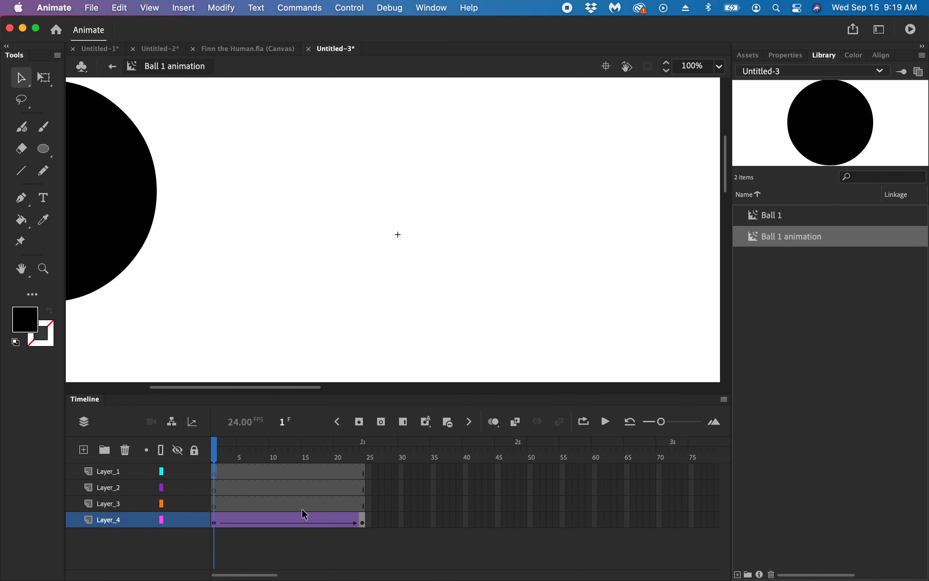
Step: Delete the empty Layer_1, Layer_2 and Layer_3 inside the Ball 1 animation symbol
left_click(344, 504)
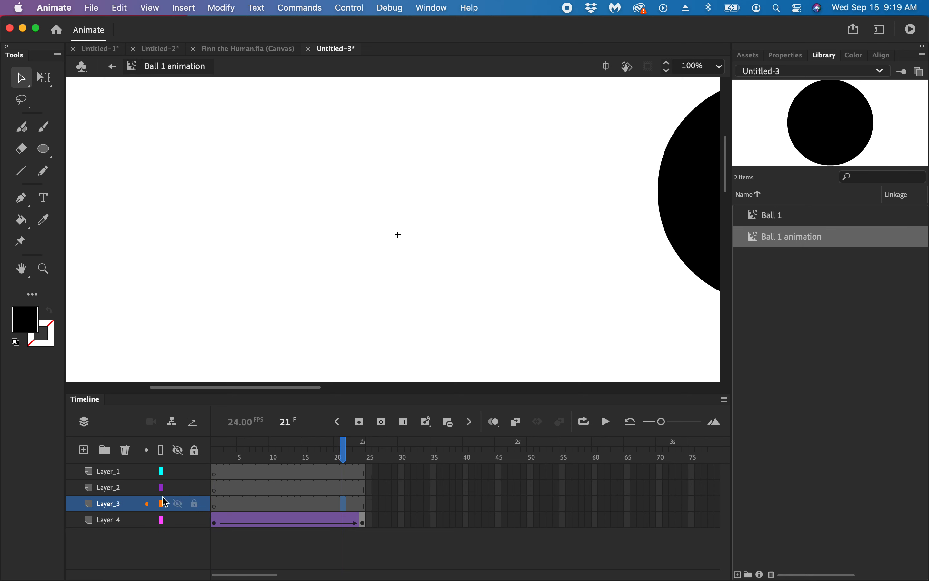
left_click(117, 472)
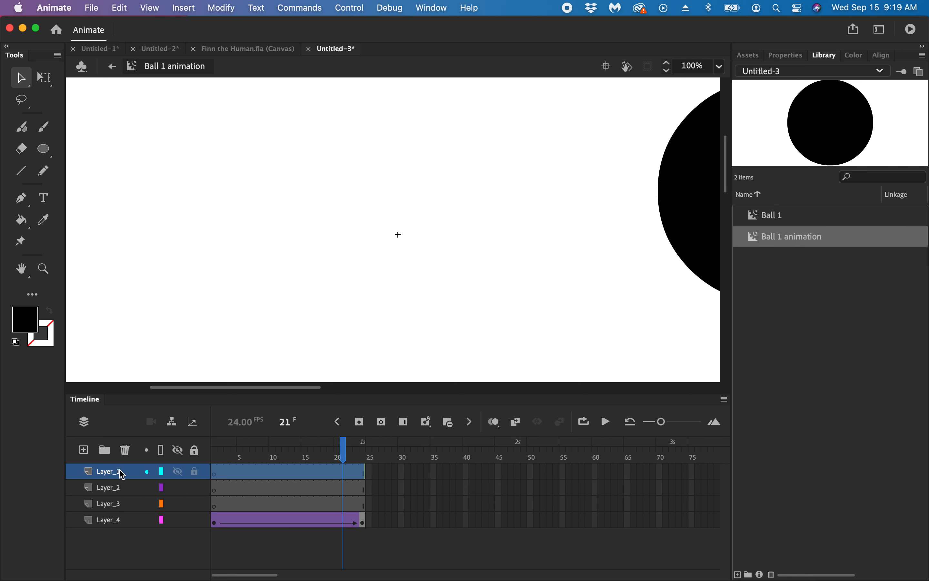
left_click(126, 451)
left_click(125, 450)
left_click(125, 450)
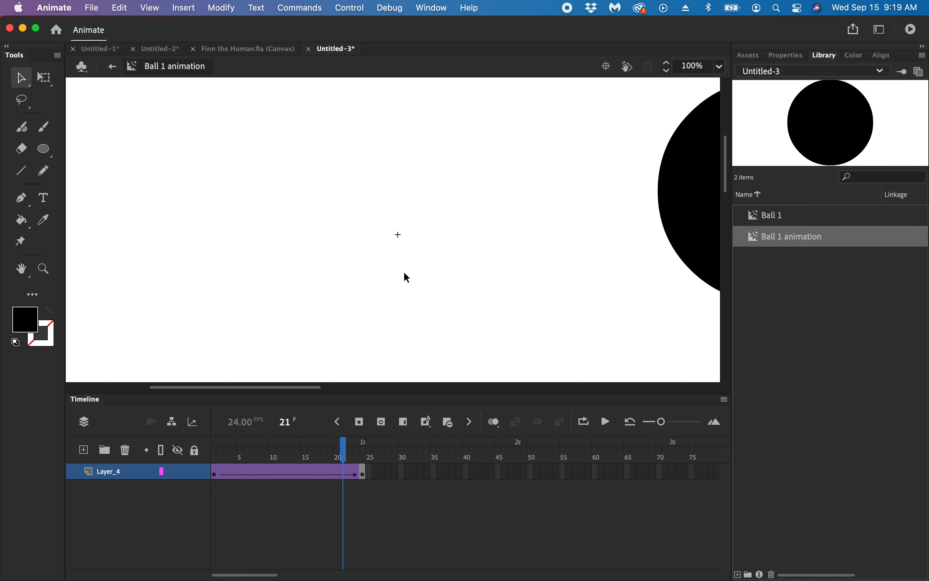
Step: Play the pasted ball tween from frame 1 inside the symbol, with the whole ball movement in view
key("super+minus")
key("super+minus")
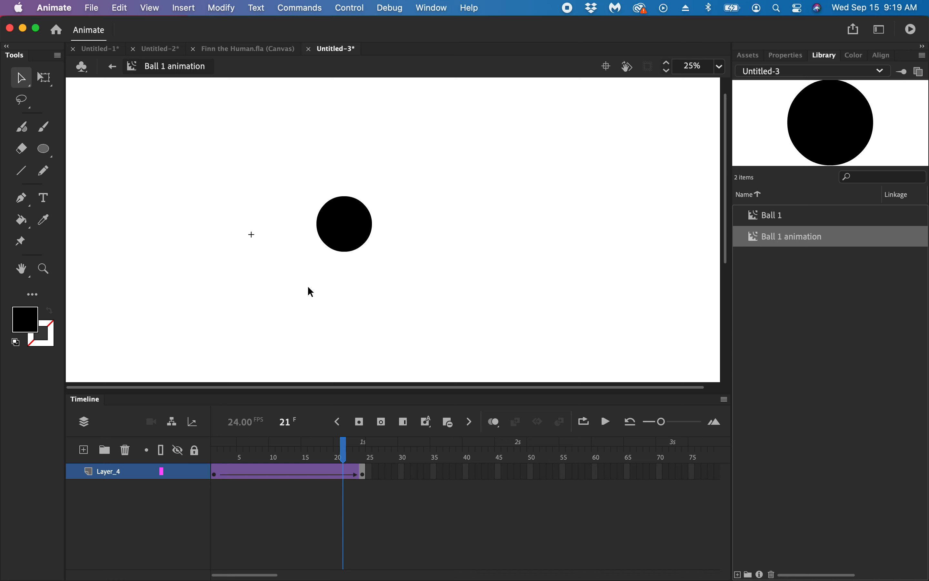
left_click_drag(343, 448, 181, 457)
key("Return")
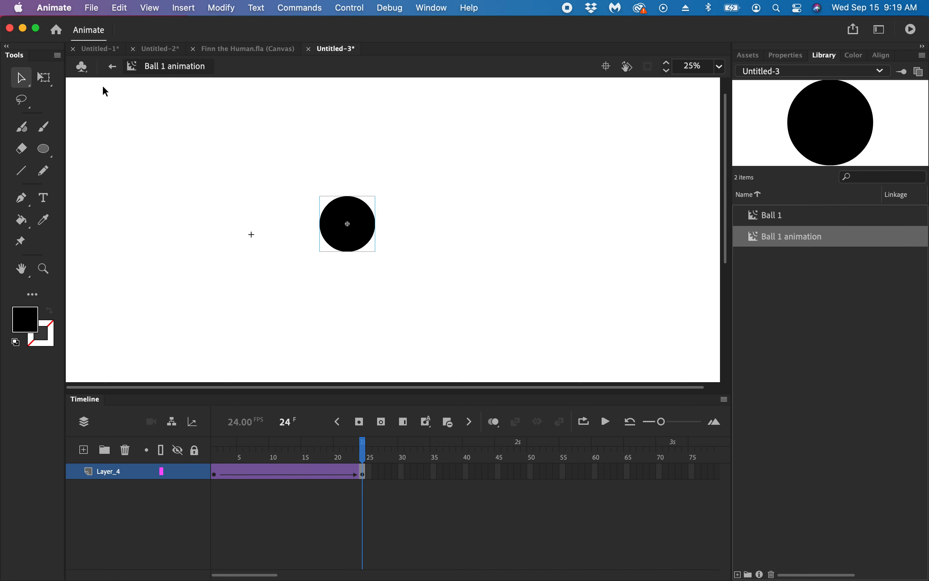
Step: Return to Scene 1 and place an instance of the Ball 1 animation symbol on the stage, slightly below centre
left_click(113, 68)
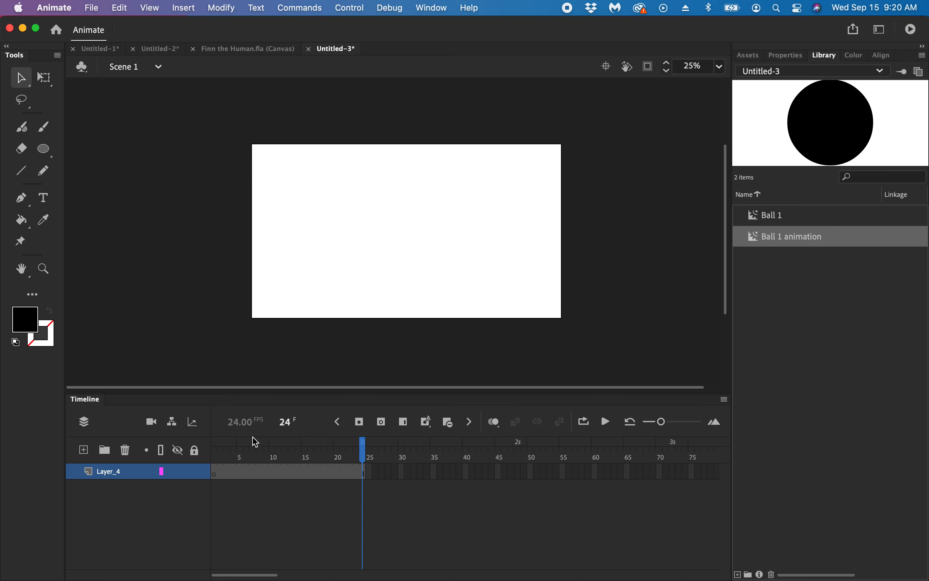
left_click_drag(754, 236, 373, 254)
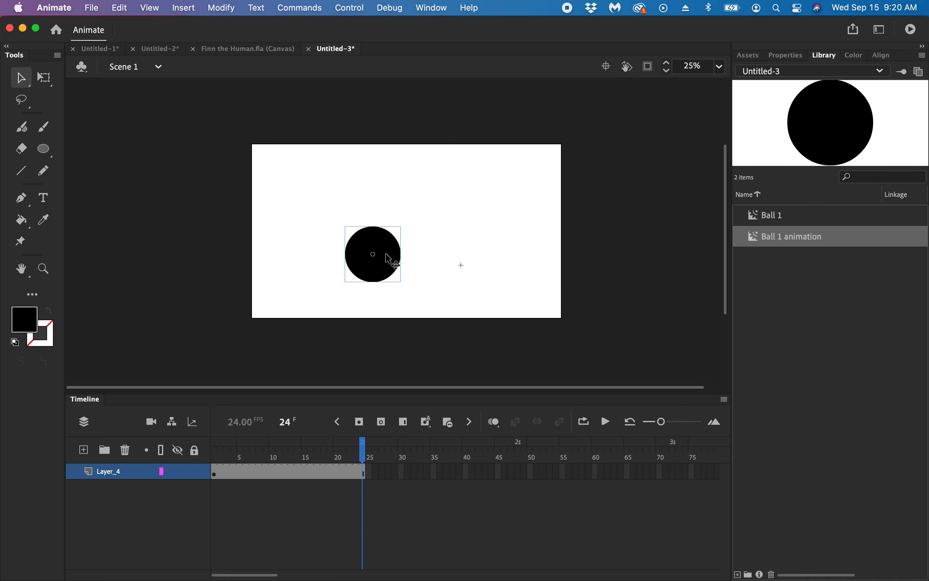
Step: Play Scene 1's timeline from frame 1, then test the movie in the preview player and close it
left_click_drag(364, 445, 205, 456)
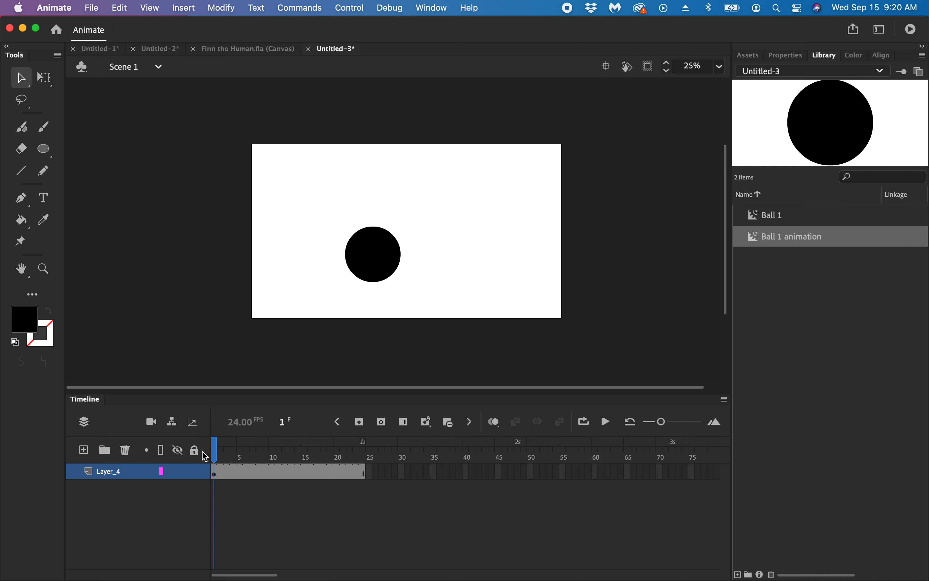
key("Return")
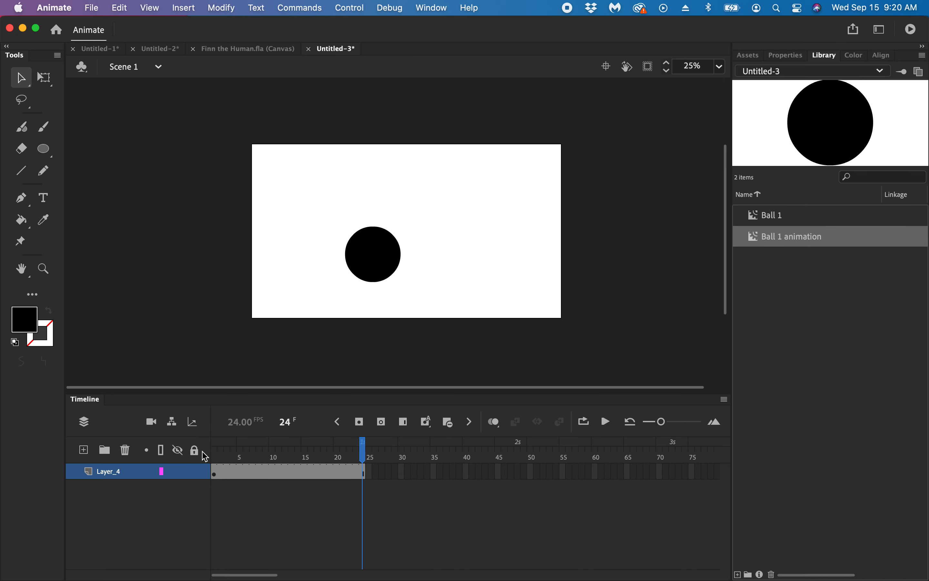
key("Return")
key("Return")
key("super+Return")
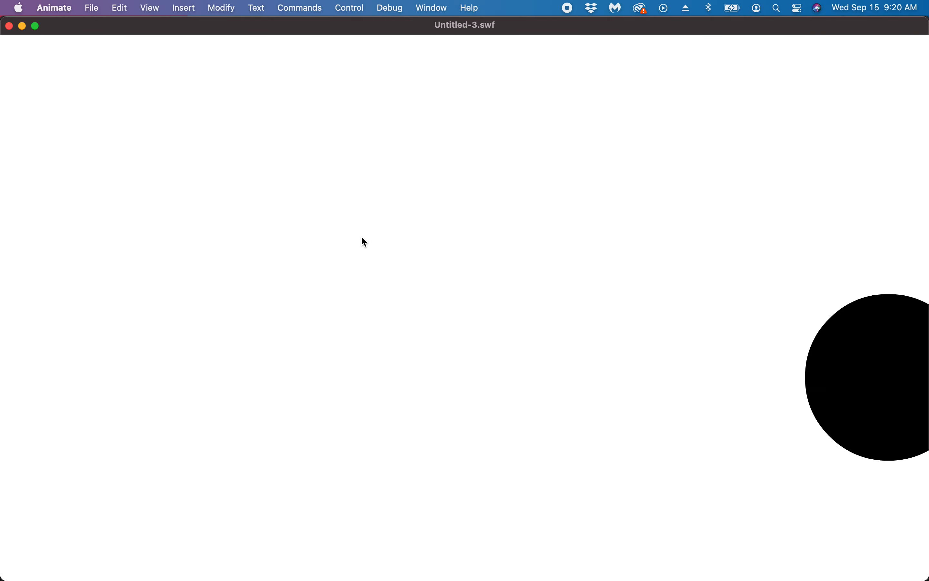
left_click(8, 29)
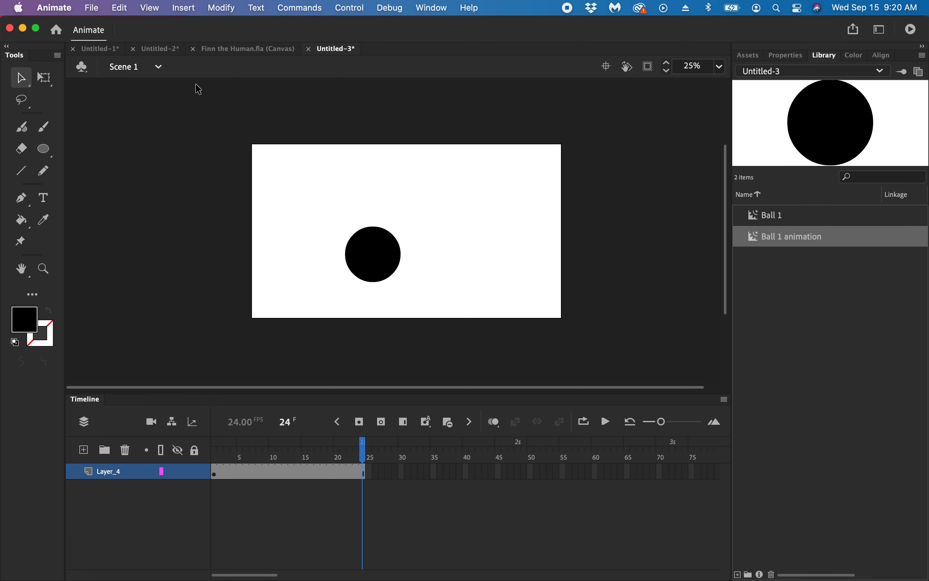
Step: Move the Ball 1 animation instance to the left part of the stage and change its instance type to Graphic
left_click_drag(386, 266, 315, 242)
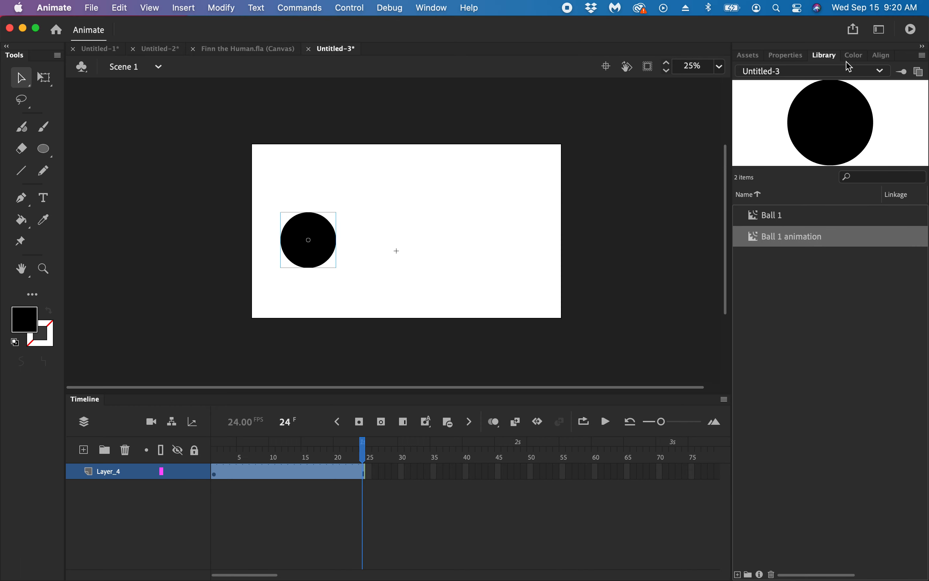
left_click(786, 54)
left_click(801, 111)
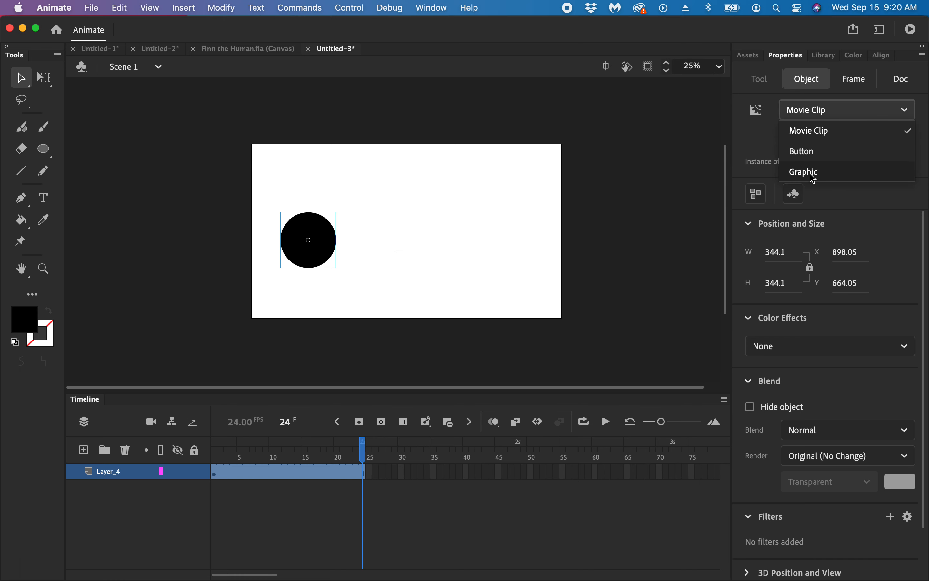
left_click(810, 173)
Step: Scrub the timeline to preview the graphic ball's movement, finishing at frame 1, and select the ball
left_click_drag(362, 459, 212, 465)
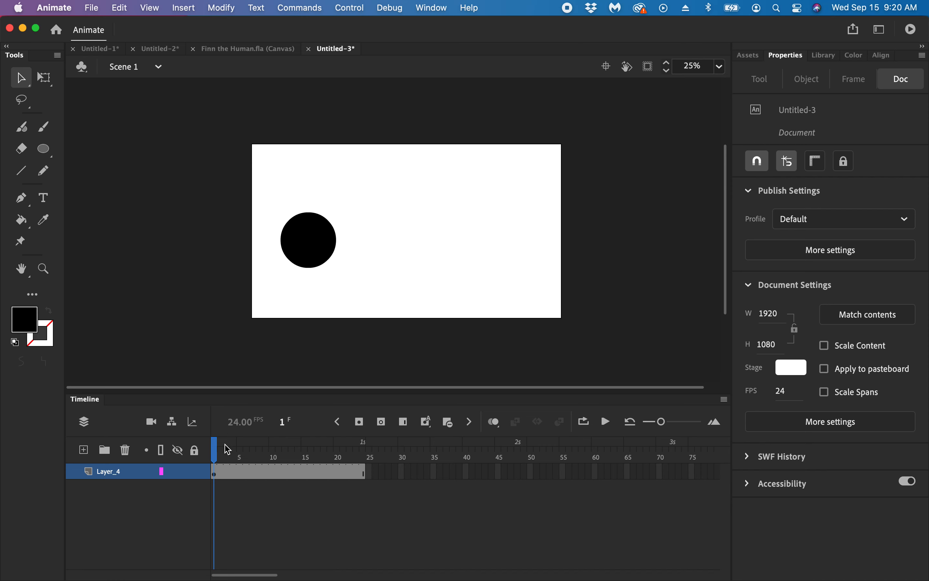
left_click_drag(217, 455, 185, 450)
left_click(319, 246)
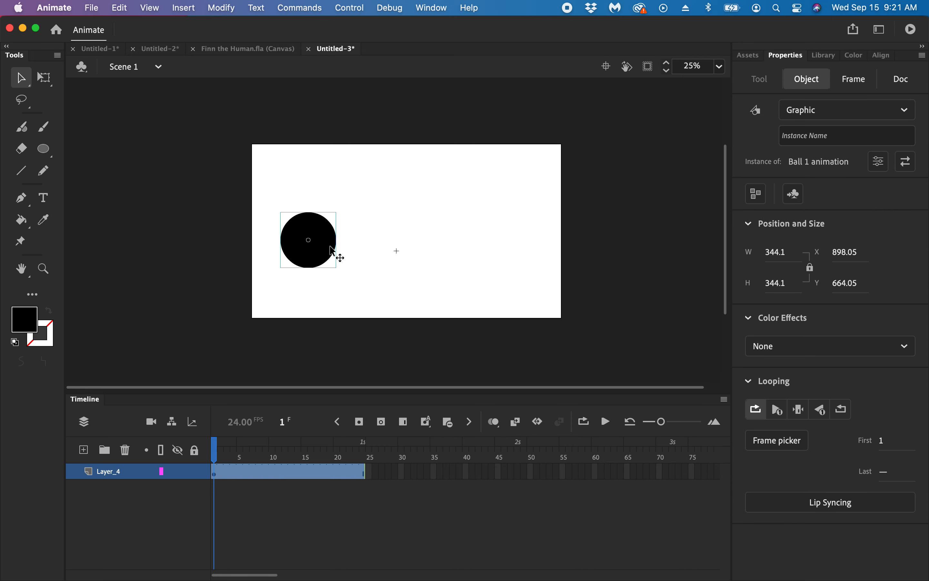
Step: Move the ball instance slightly up and scale it down proportionally to about 128 by 128 px
left_click_drag(317, 260, 315, 237)
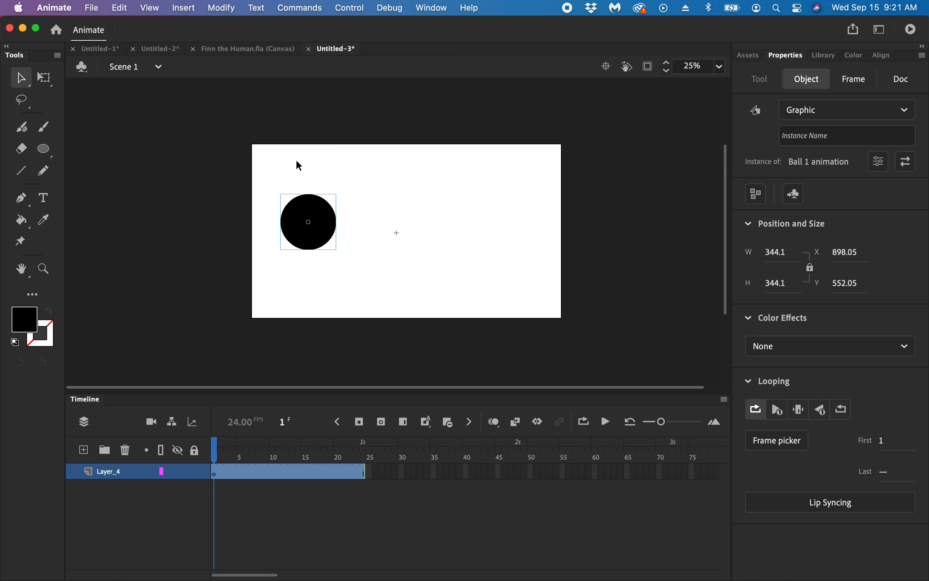
left_click(45, 78)
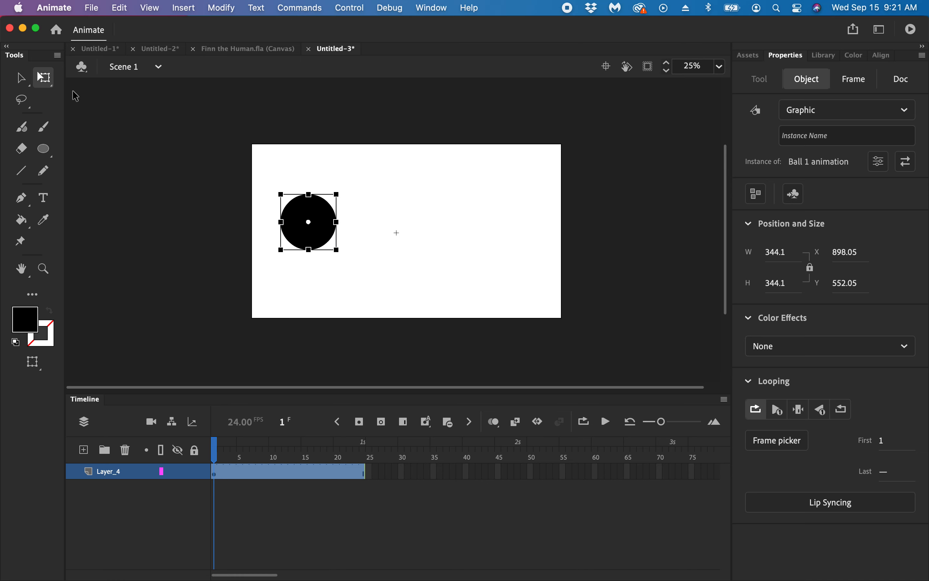
left_click_drag(337, 252, 319, 241)
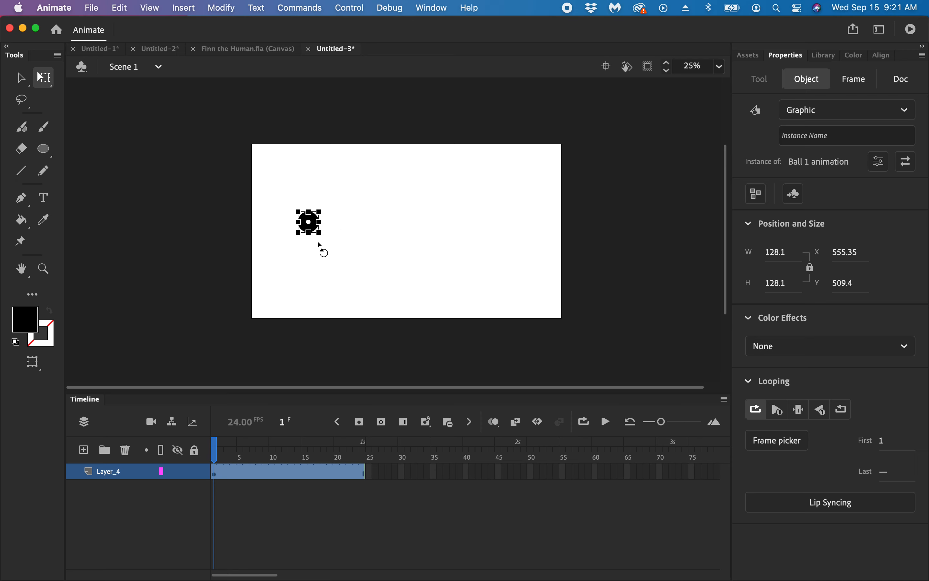
Step: Duplicate the small ball to form a vertical column of three, then play the animation and return to frame 1
left_click(358, 218)
left_click(314, 218)
mouse_move(314, 218)
left_mouse_down()
mouse_move(312, 182)
mouse_move(311, 237)
left_mouse_up()
left_click(351, 190)
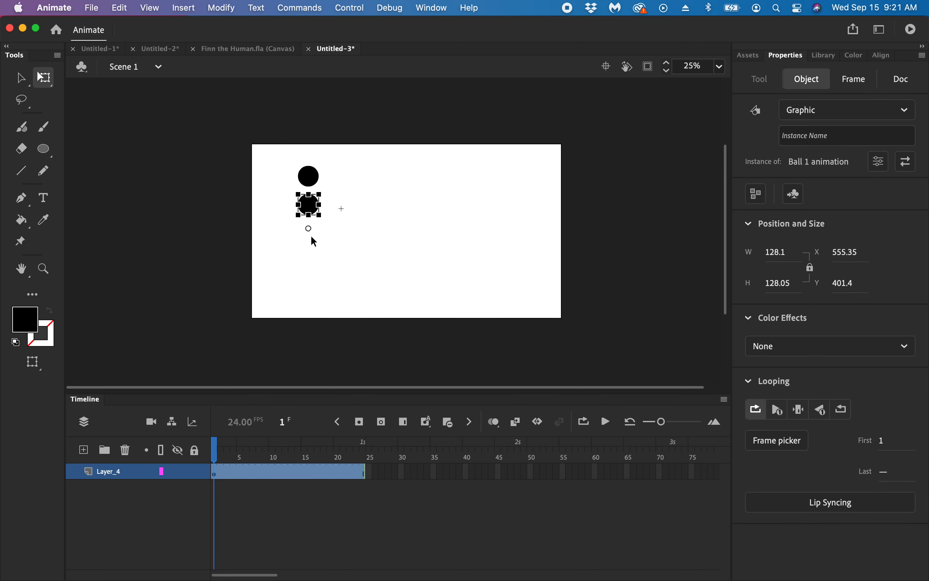
key("super+z")
left_click_drag(312, 211, 315, 244)
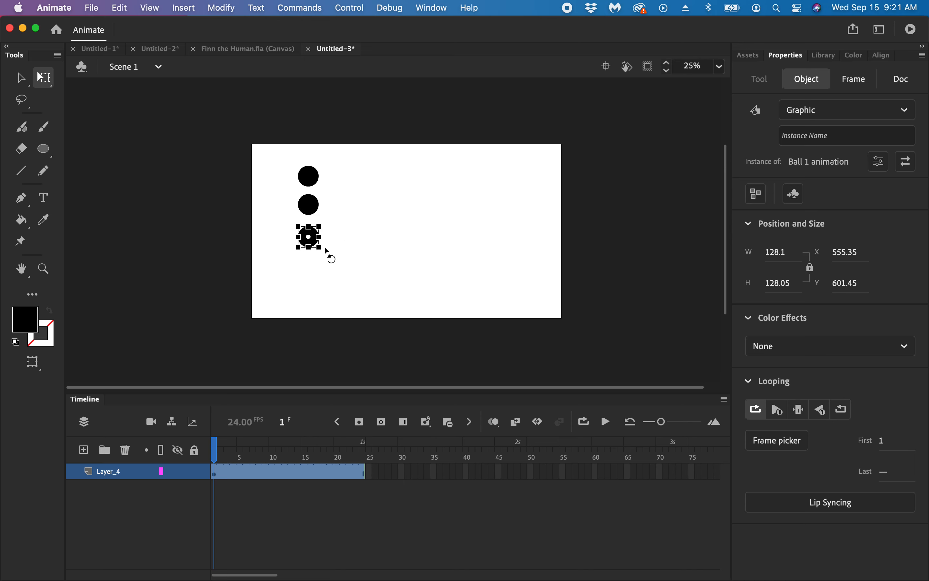
key("Return")
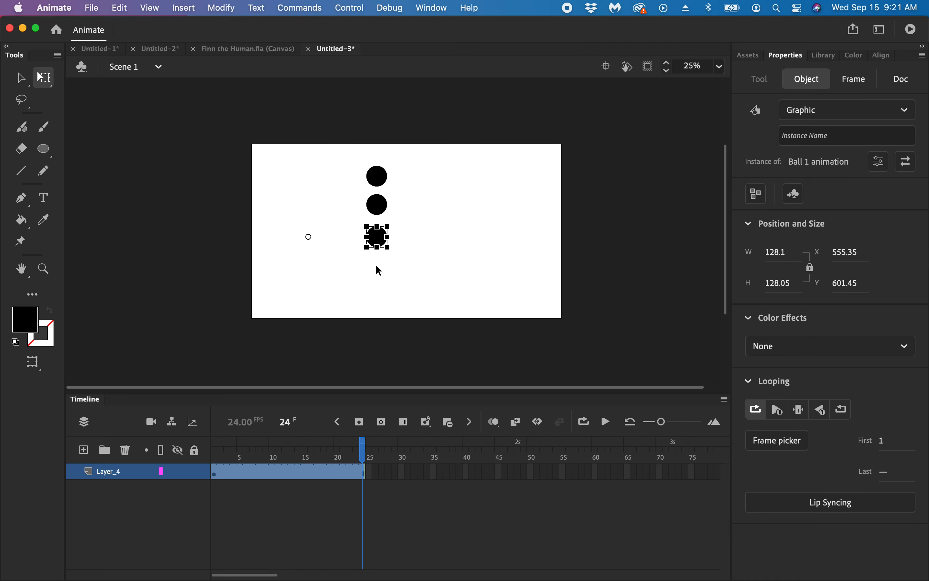
left_click_drag(361, 448, 215, 455)
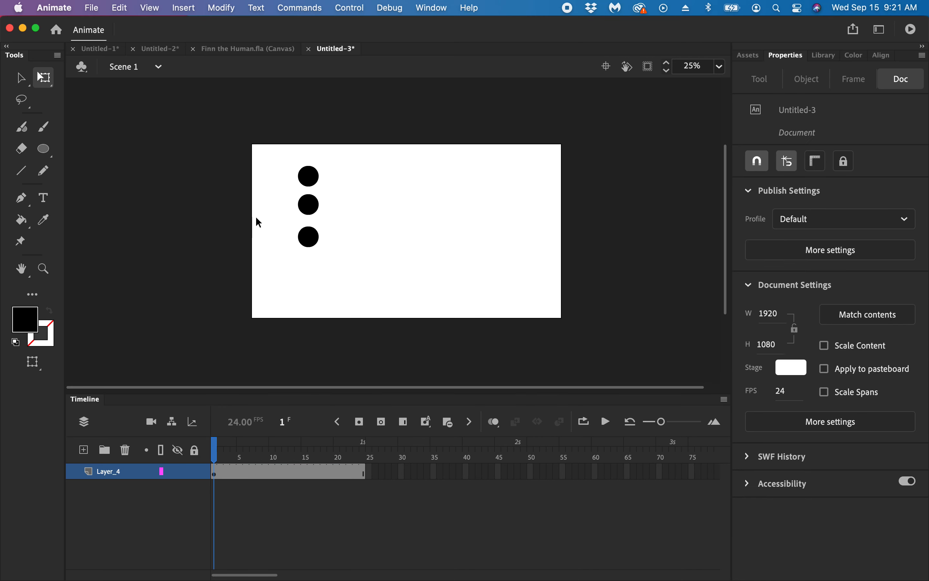
left_click(300, 208)
left_click_drag(309, 210, 361, 211)
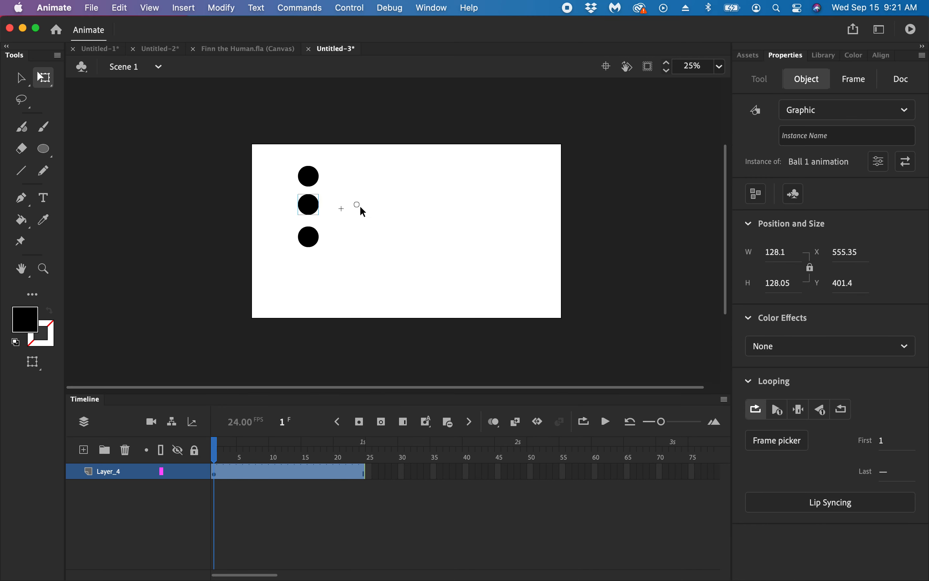
key("super+z")
key("super+z")
Step: Cut the two lower balls from Layer_4 and paste them onto a new layer above it
left_click(281, 203)
left_click_drag(281, 202, 356, 275)
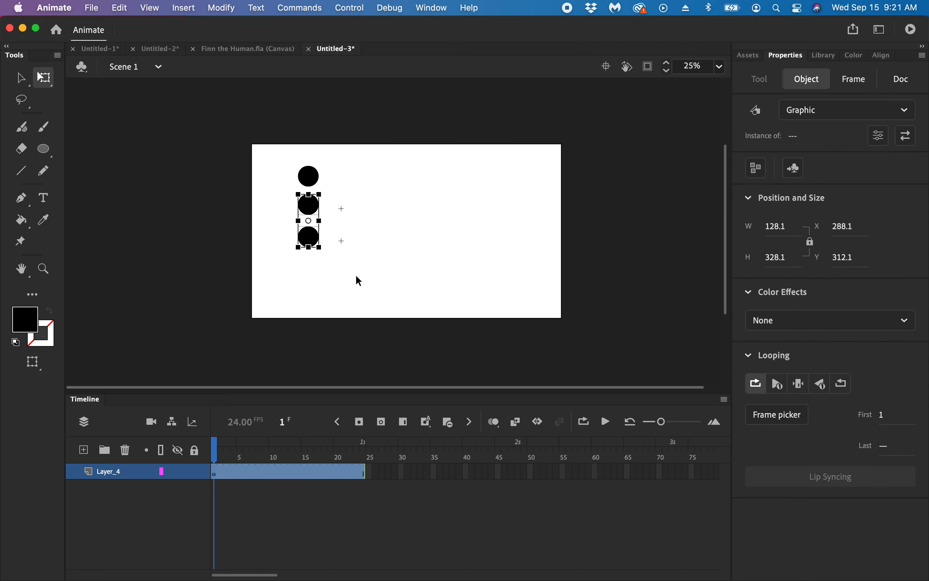
key("Delete")
left_click(83, 449)
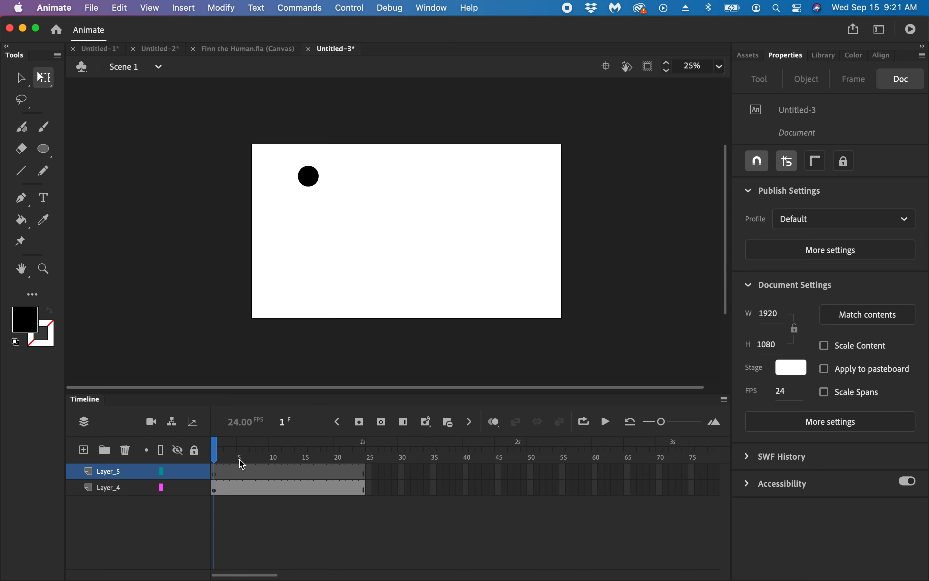
key("super+v")
left_click(461, 330)
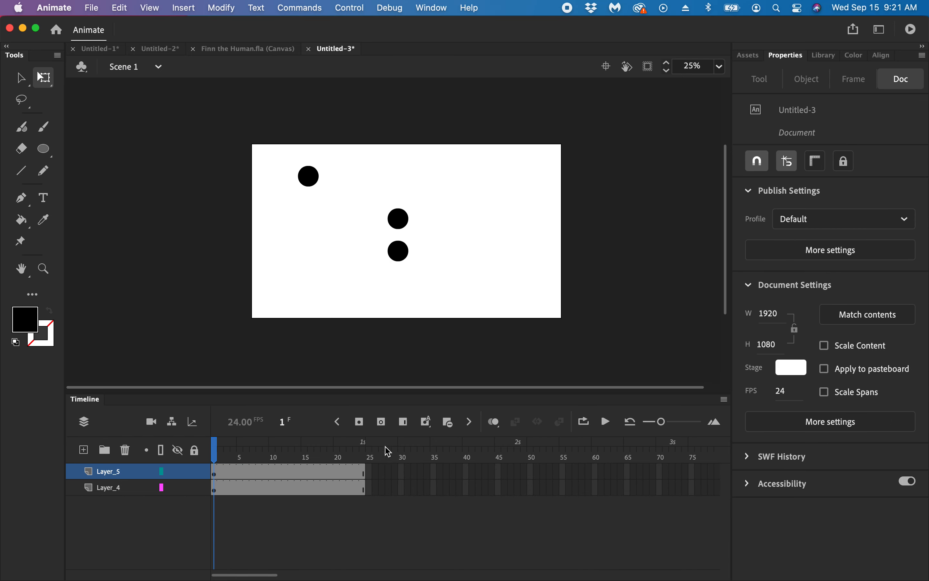
Step: Shift the whole frame span of Layer_5 along the timeline so that it starts at frame 9
left_click(214, 474)
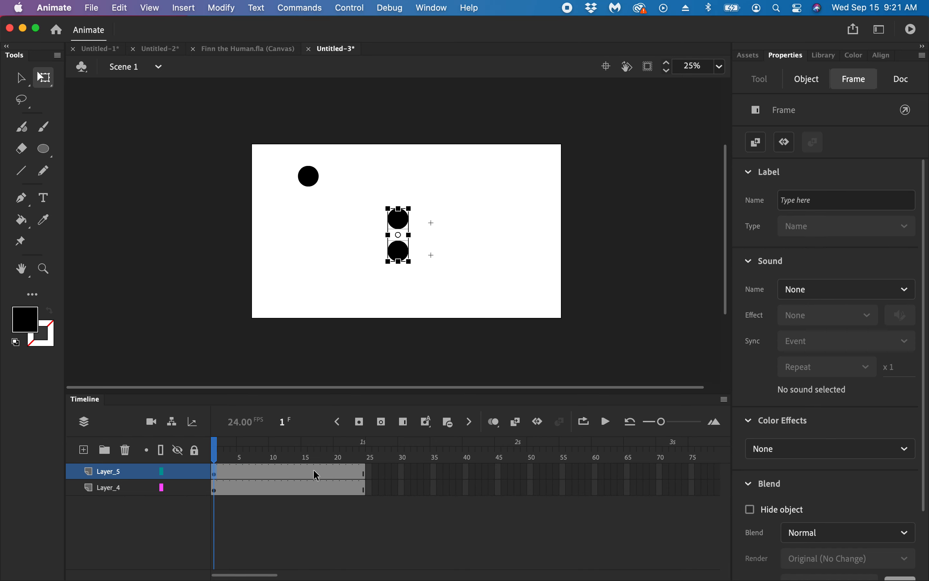
left_click(363, 475)
left_click_drag(286, 474, 338, 473)
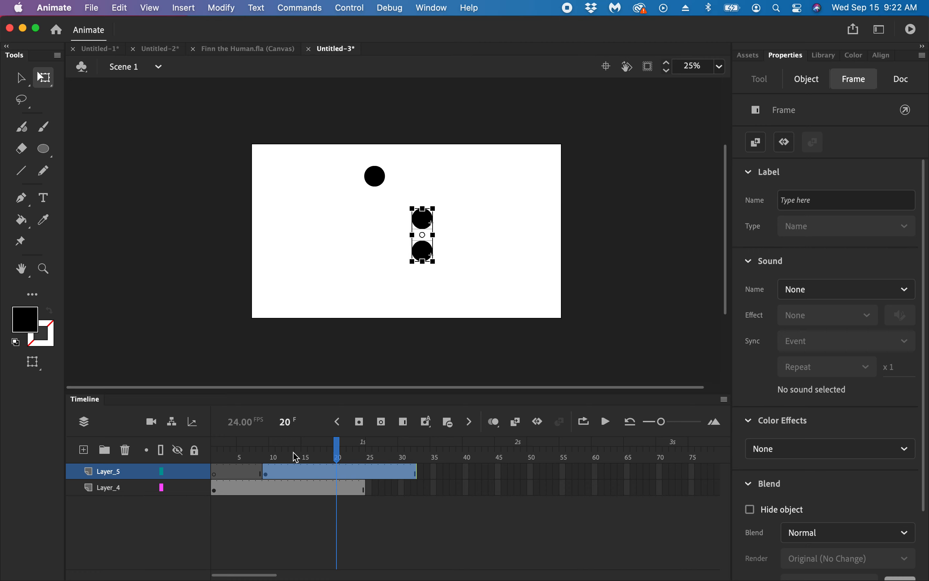
Step: Cut the lower ball from Layer_5 and paste it onto a new layer above
left_click(469, 248)
left_click_drag(461, 245, 368, 280)
key("Delete")
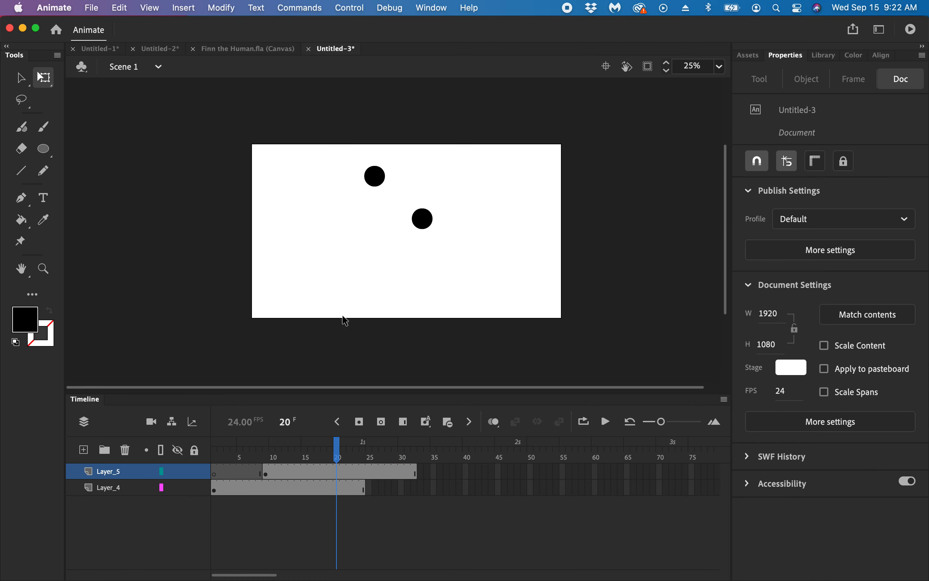
left_click(83, 450)
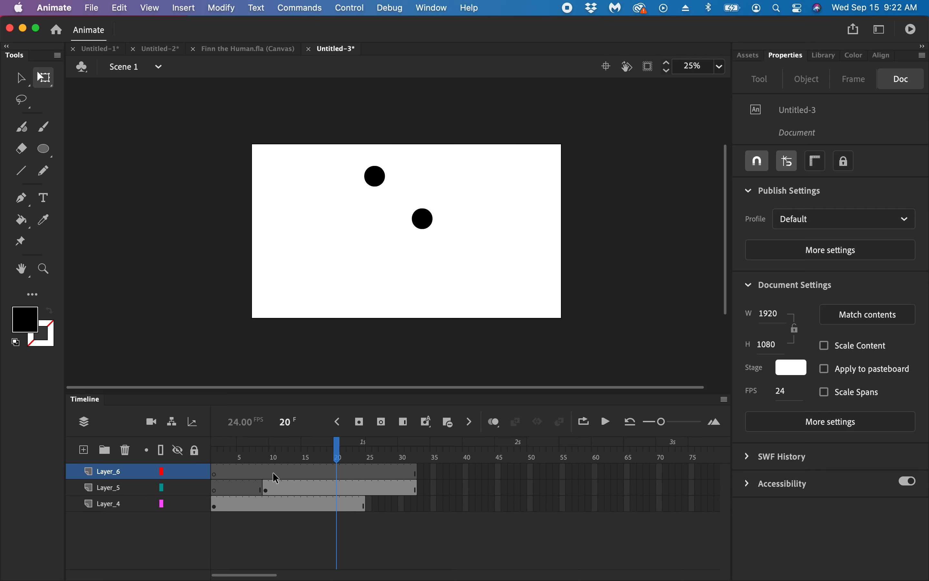
left_click(306, 471)
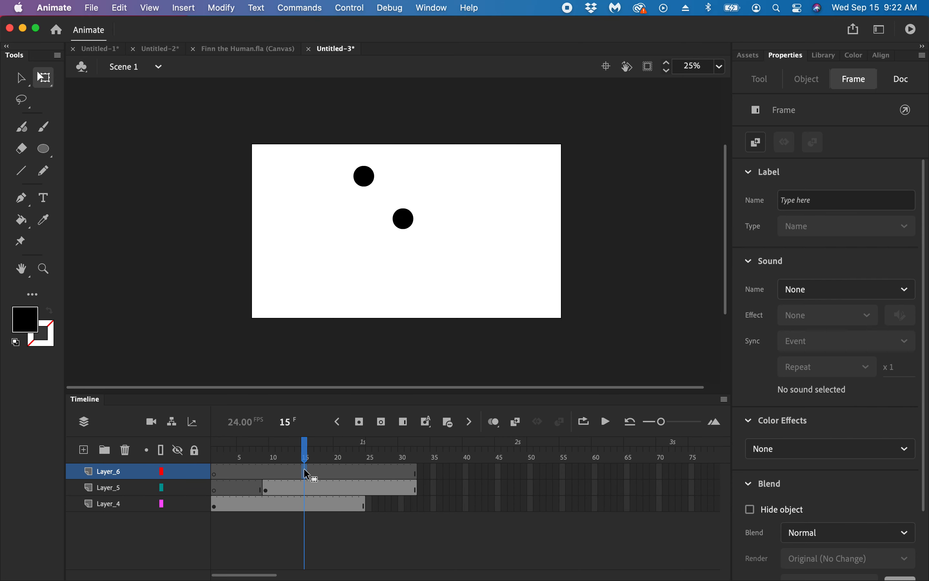
key("super+v")
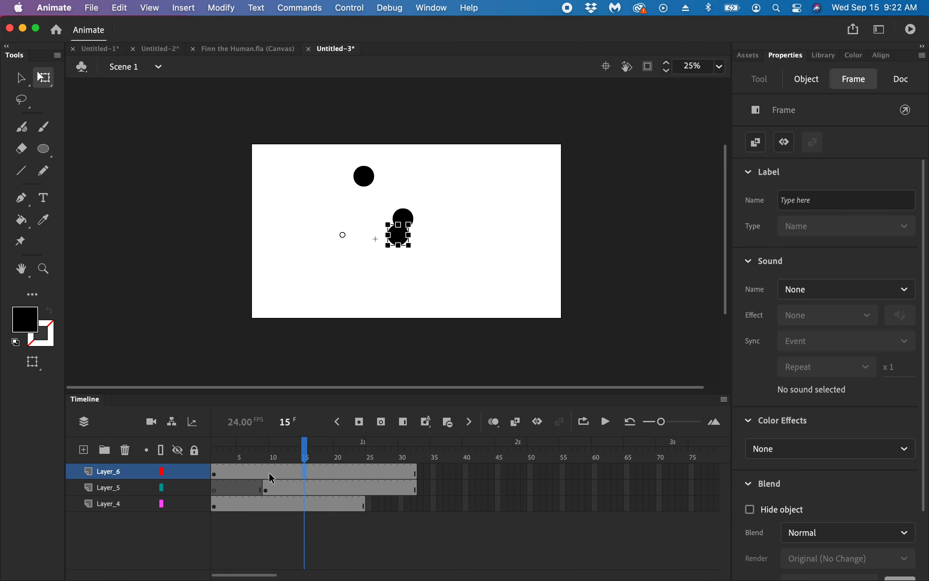
key("super+z")
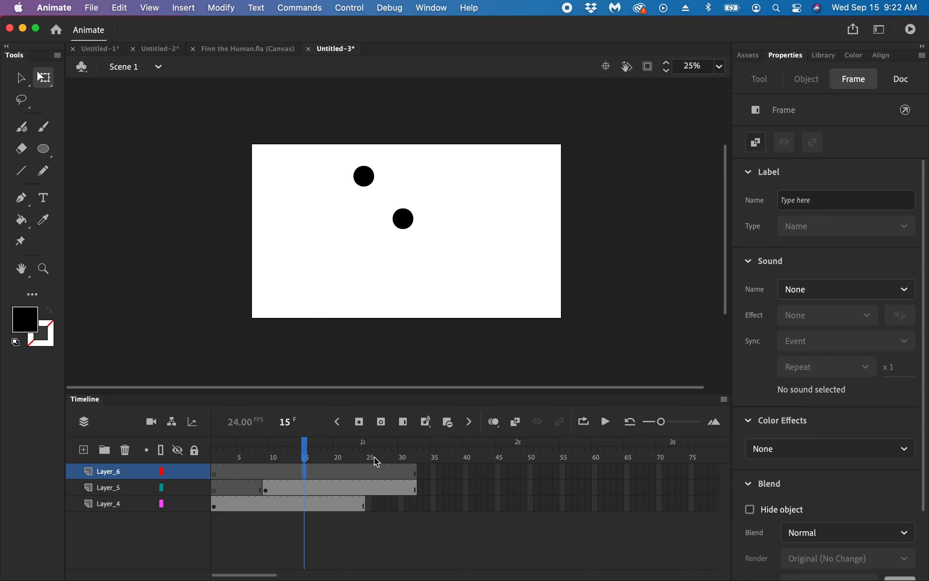
key("super+v")
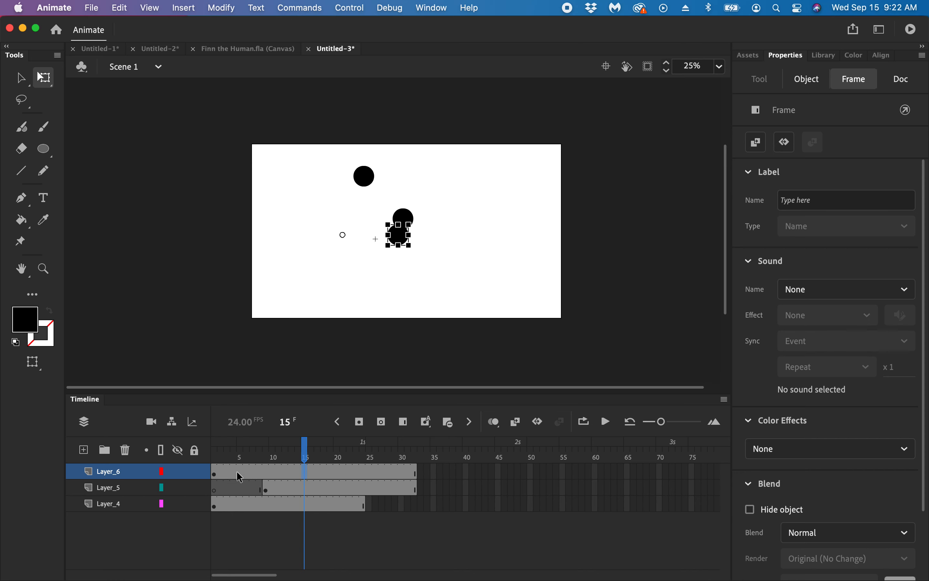
Step: Shift the whole frame span of Layer_6 so that it starts at frame 14, and return to frame 1
left_click(216, 474)
left_click(414, 470)
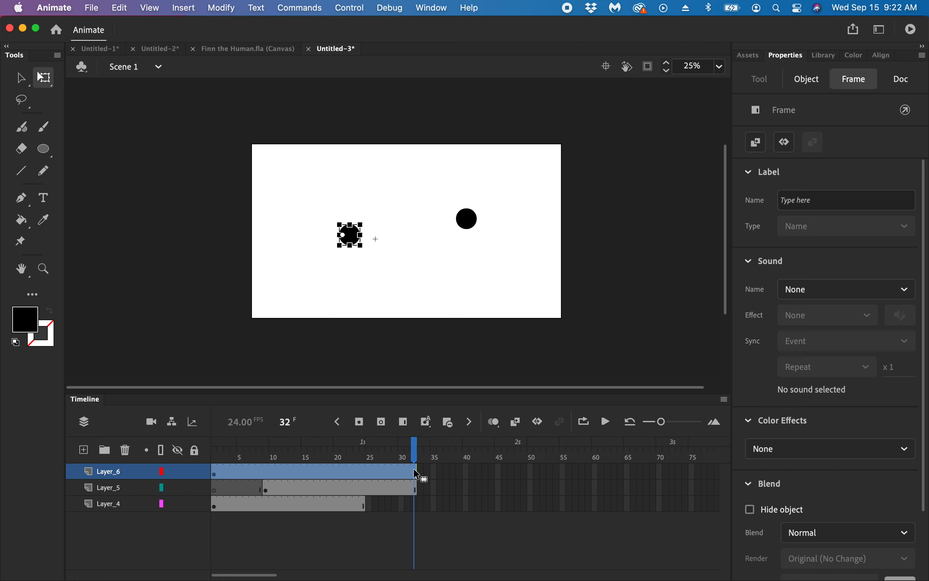
left_click_drag(265, 476, 215, 447)
Step: Play the timeline to check the staggered balls on the three layers, then inspect Layer_5's keyframe at frame 9
key("Return")
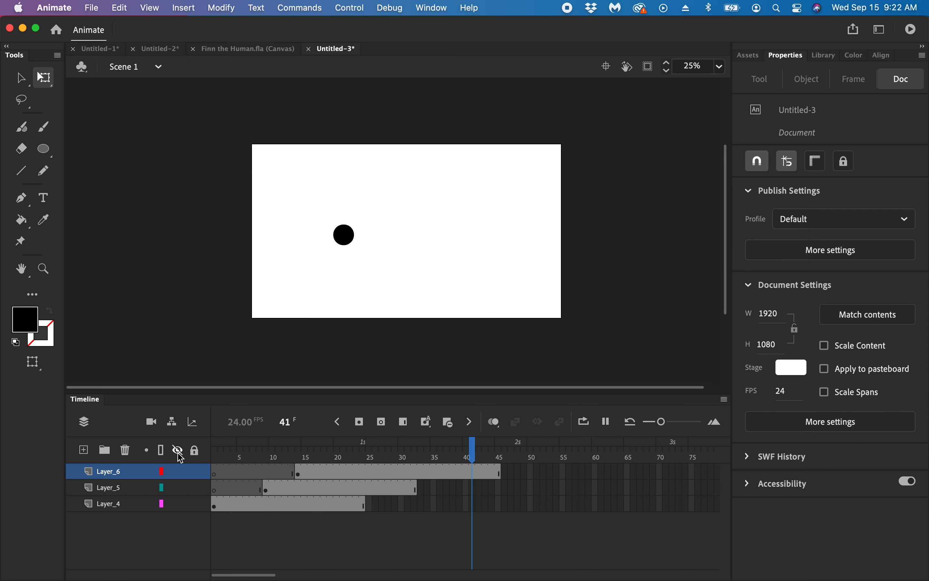
key("Return")
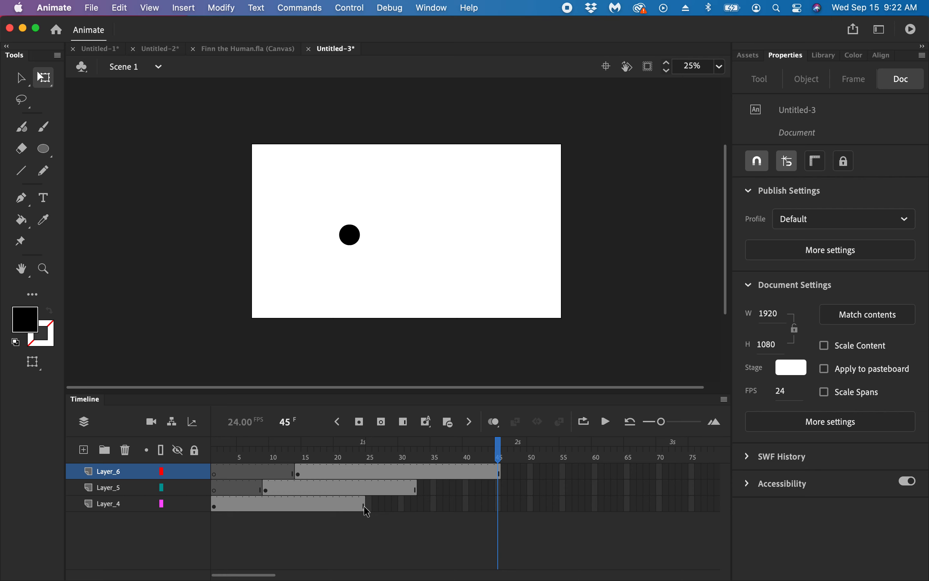
left_click(266, 488)
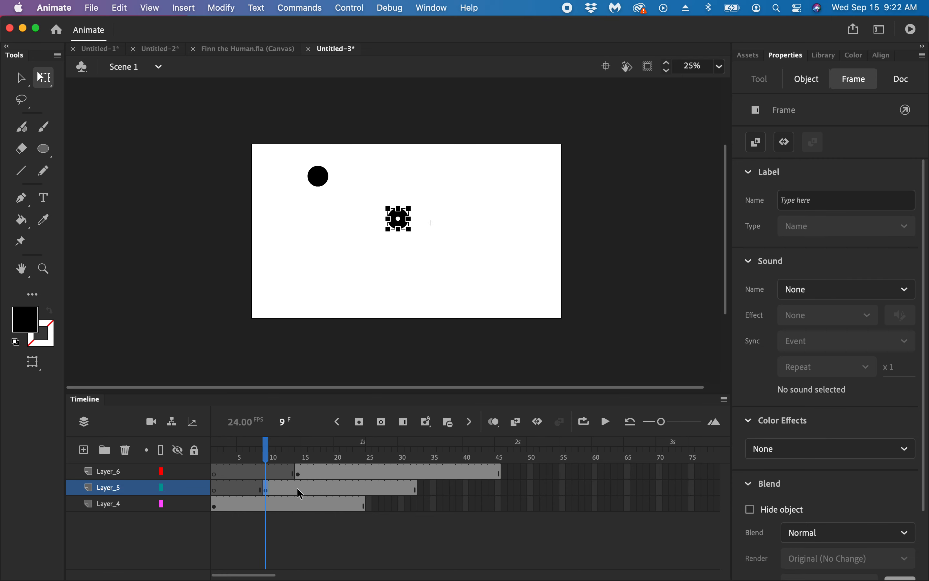
Step: Extend Layer_4 to frame 45 by inserting frames from frame 24, matching the end of Layer_6
left_click(364, 504)
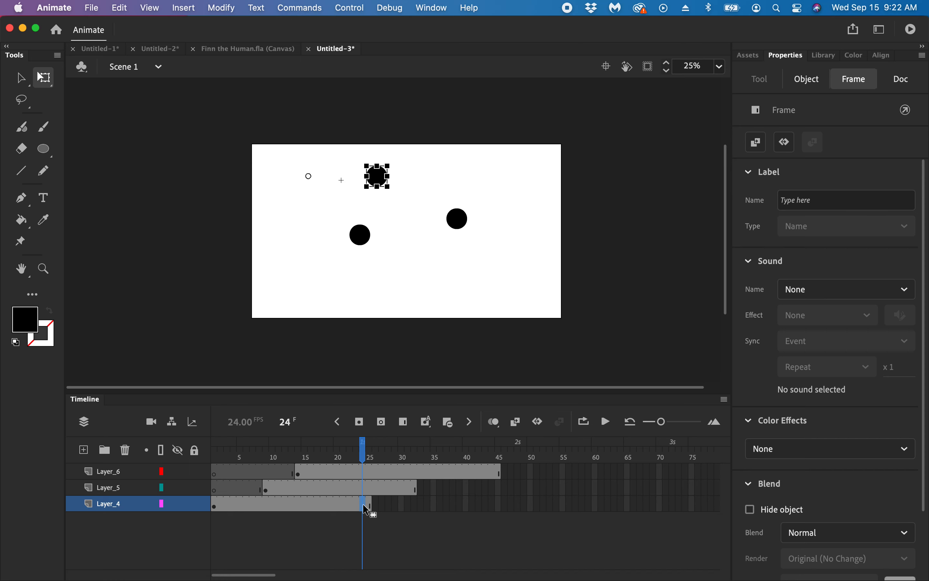
key("F5")
key("F5")
key("F5")
key("F5")
key("F5")
key("F5")
key("F5")
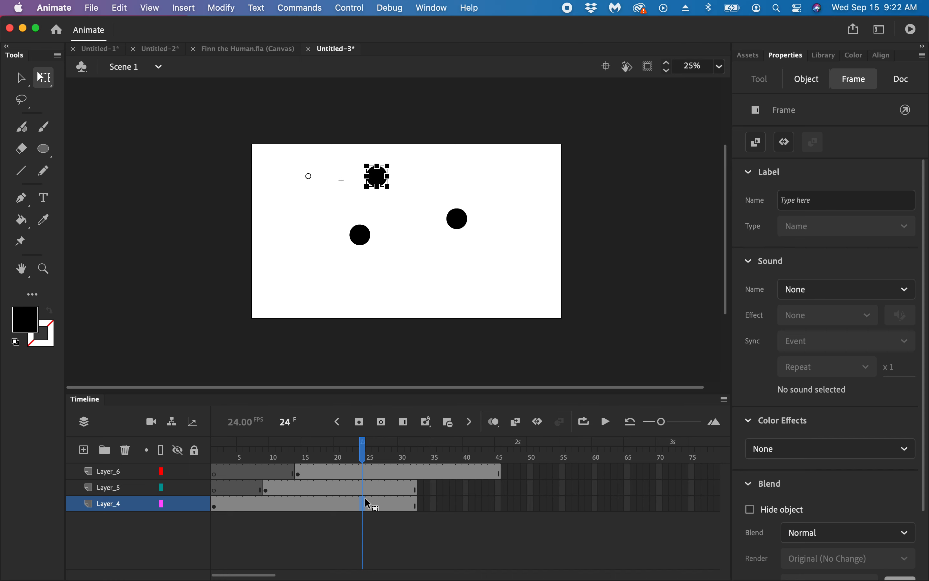
key("F5")
key("F5")
key("F5")
left_click(404, 423)
left_click(405, 423)
left_click(404, 423)
left_click(405, 423)
left_click(404, 423)
left_click(404, 423)
left_click(404, 423)
left_click(404, 423)
left_click(404, 423)
Step: Extend Layer_5 to frame 45 by inserting frames after its current end, matching the other two layers
left_click(384, 488)
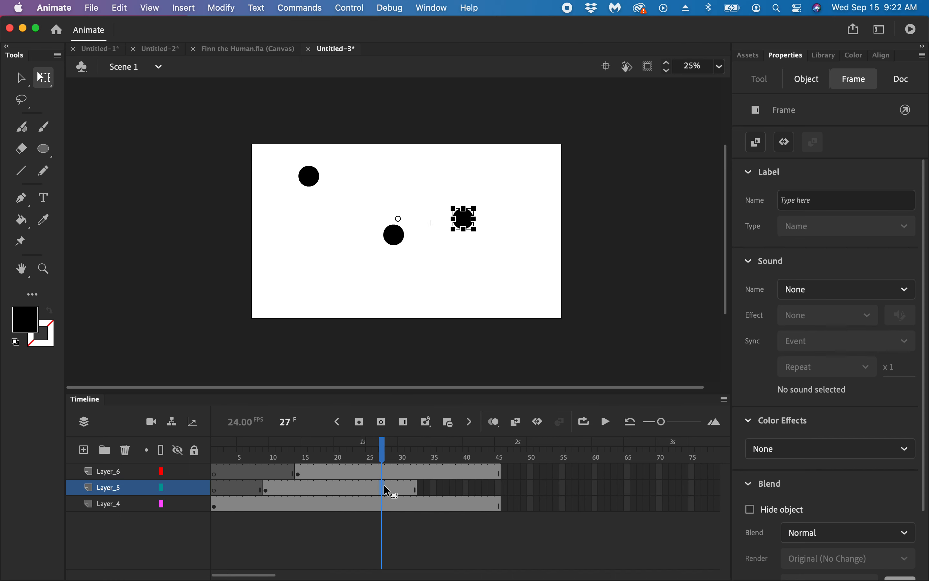
left_click(418, 486)
left_click(497, 487, "shift")
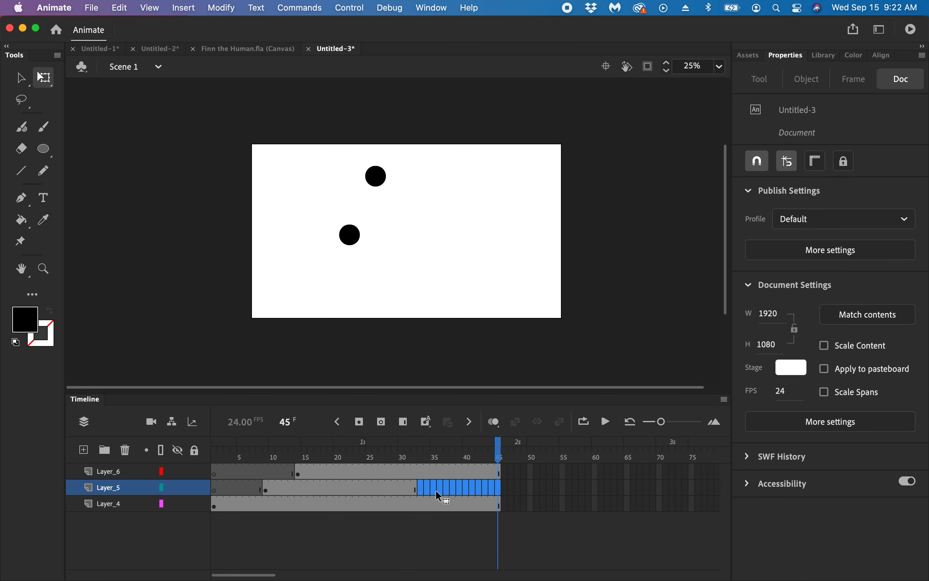
left_click(404, 423)
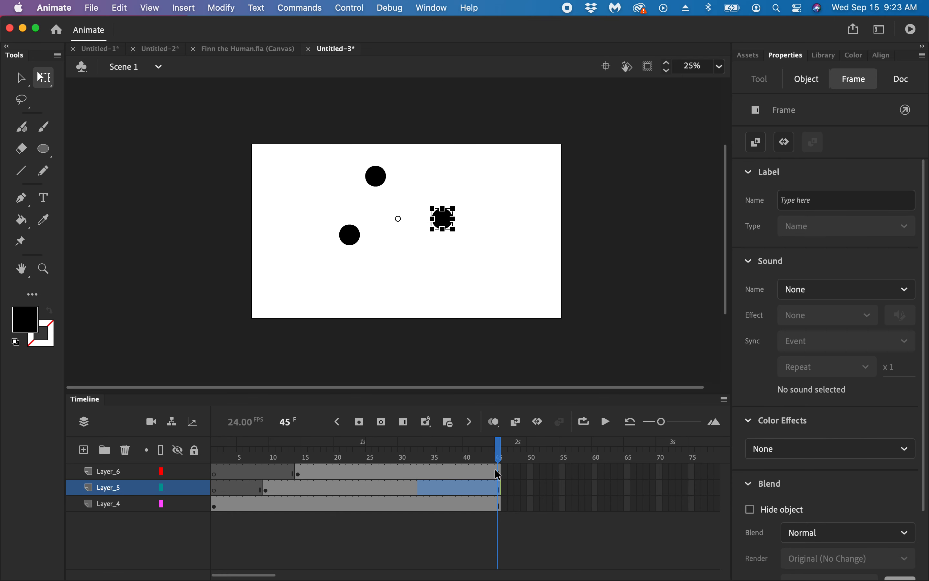
right_click(436, 486)
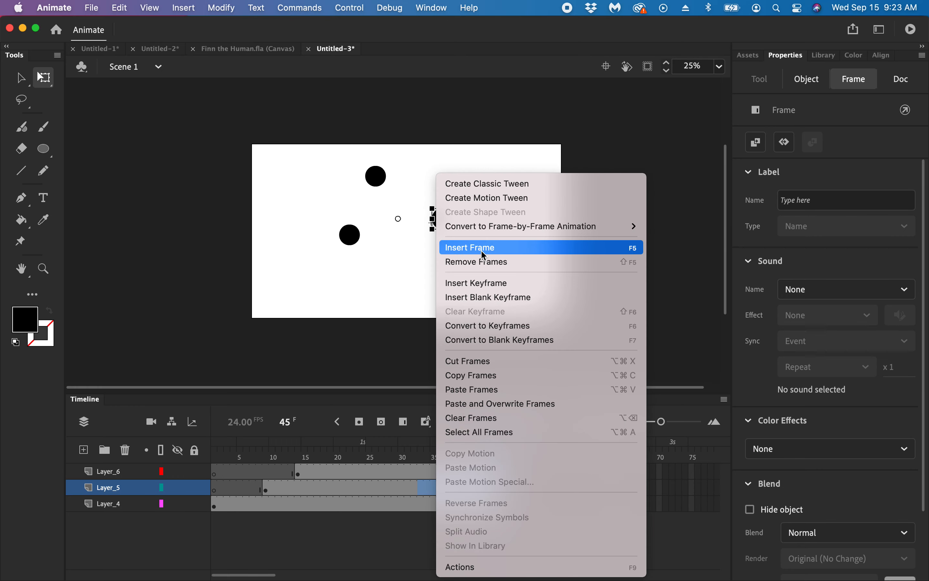
left_click(705, 271)
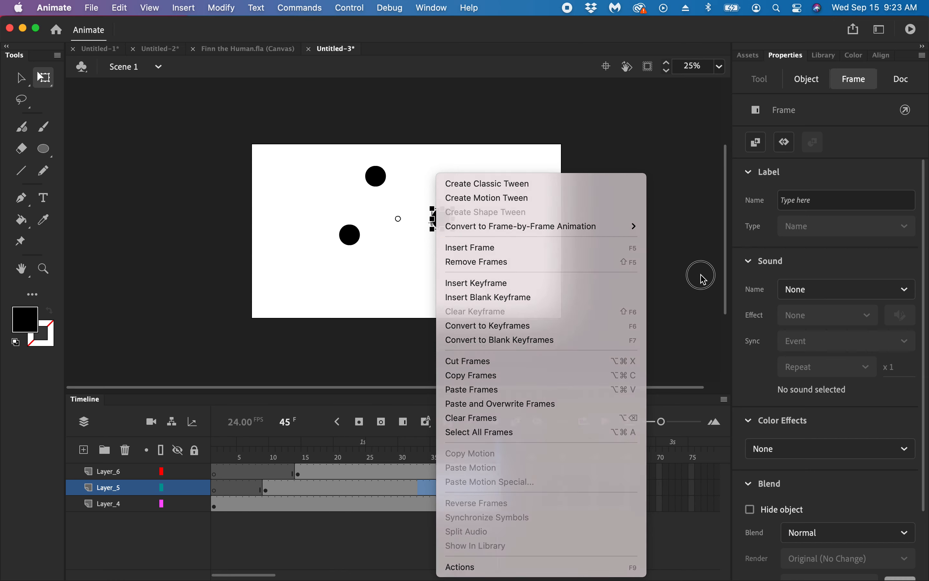
Step: Move the ball keyframes of Layer_5 and Layer_6 back to frame 1 so all three balls start together
left_click_drag(506, 453, 203, 482)
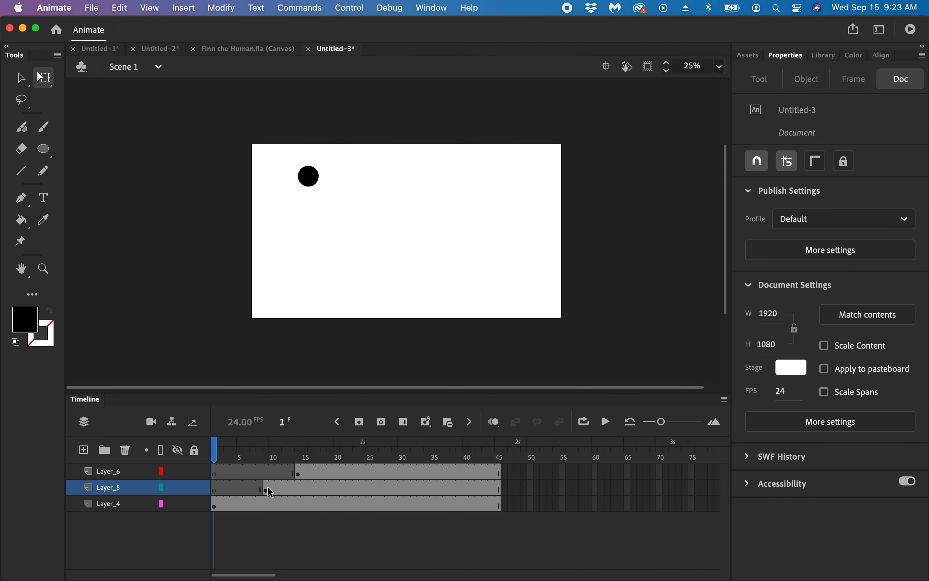
left_click(267, 488)
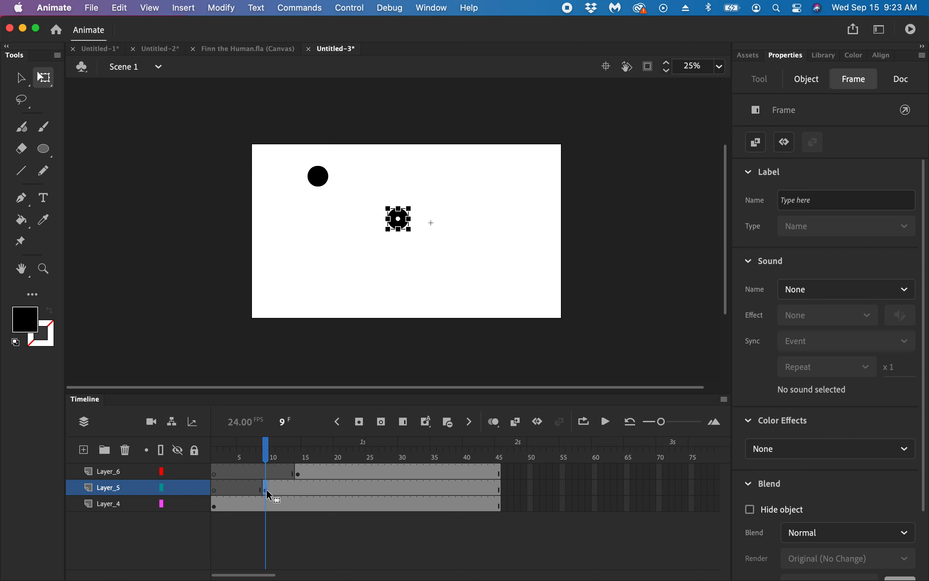
left_click_drag(216, 492, 215, 489)
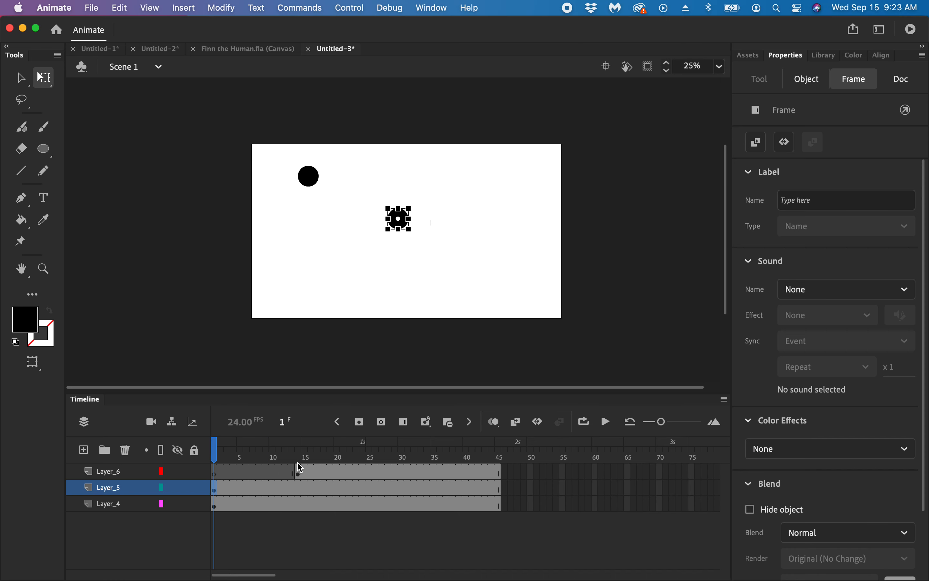
left_click(296, 471)
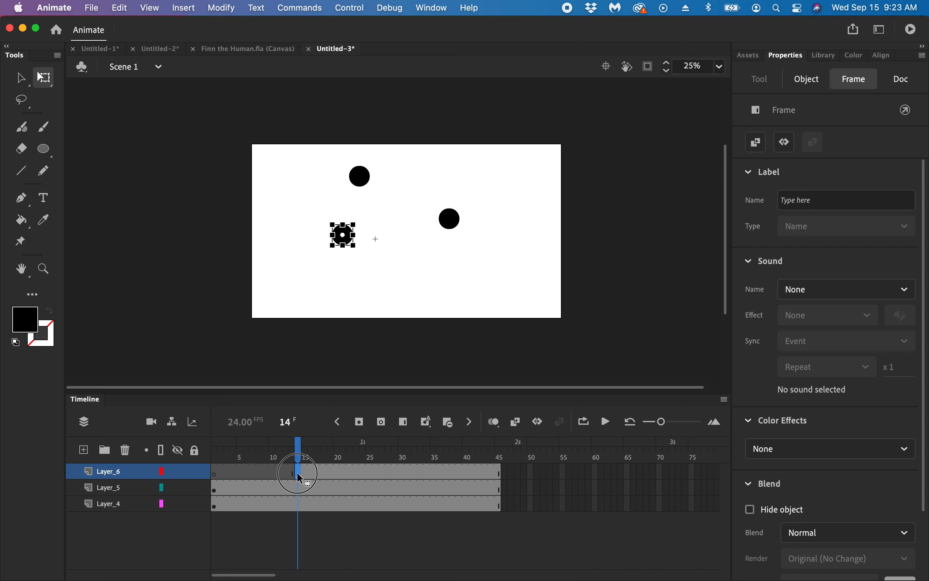
left_click_drag(211, 480, 214, 476)
Step: Play the timeline from frame 1, then inspect the frame properties of Layer_5's first keyframe
left_click(218, 450)
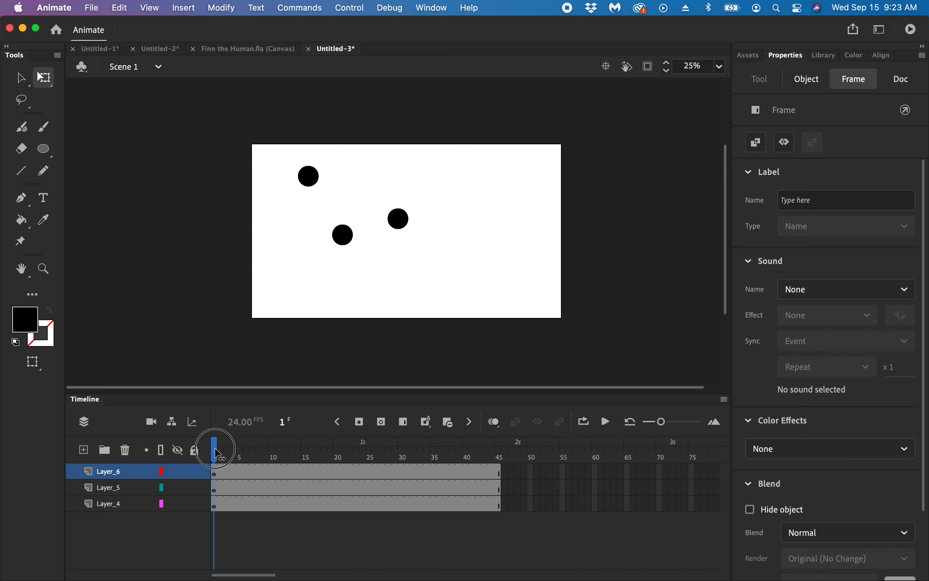
key("Return")
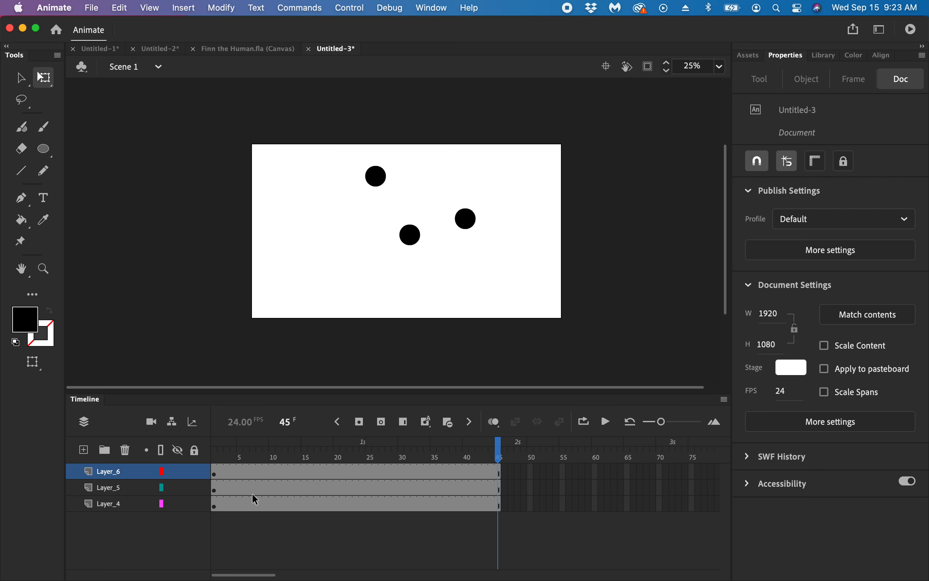
left_click(259, 487)
left_click(276, 490)
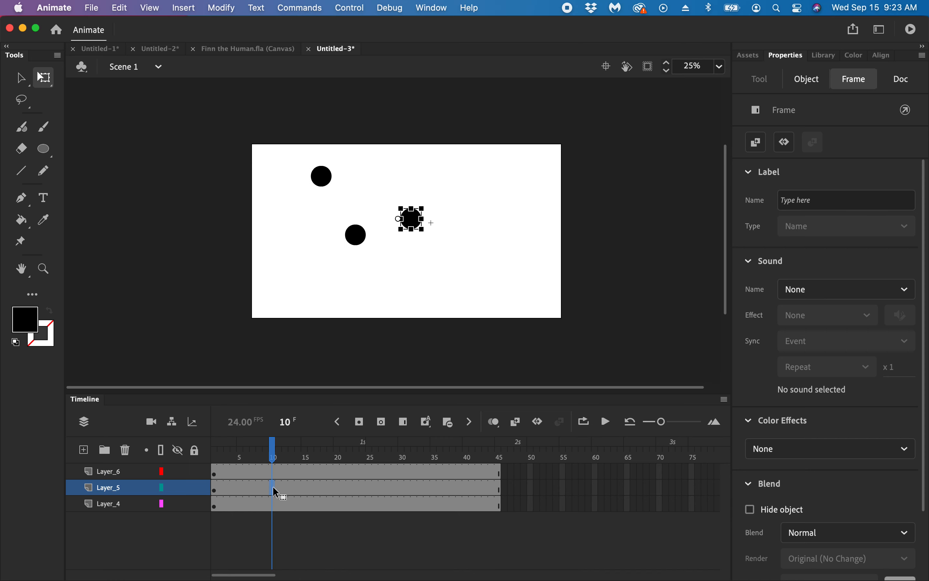
left_click(214, 489)
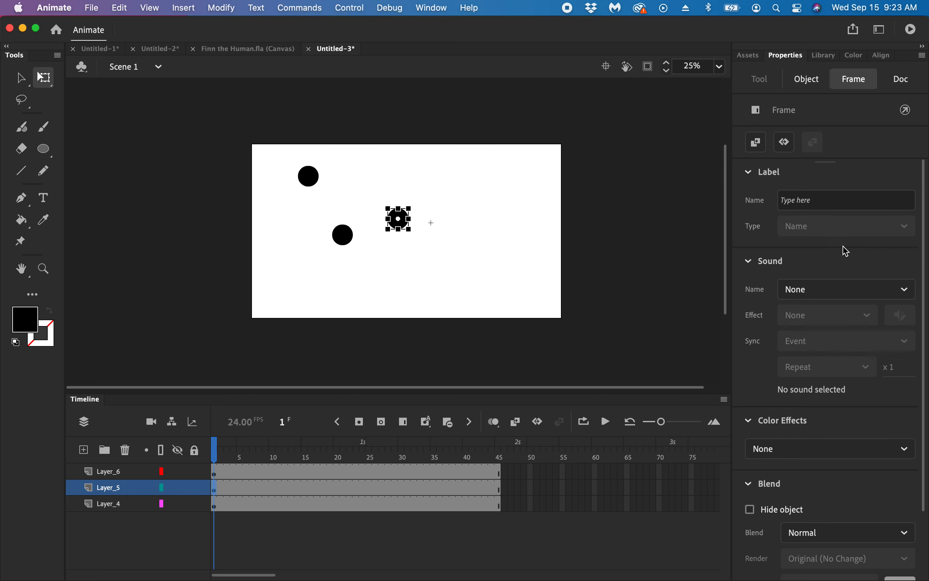
scroll(836, 320, "down", 4)
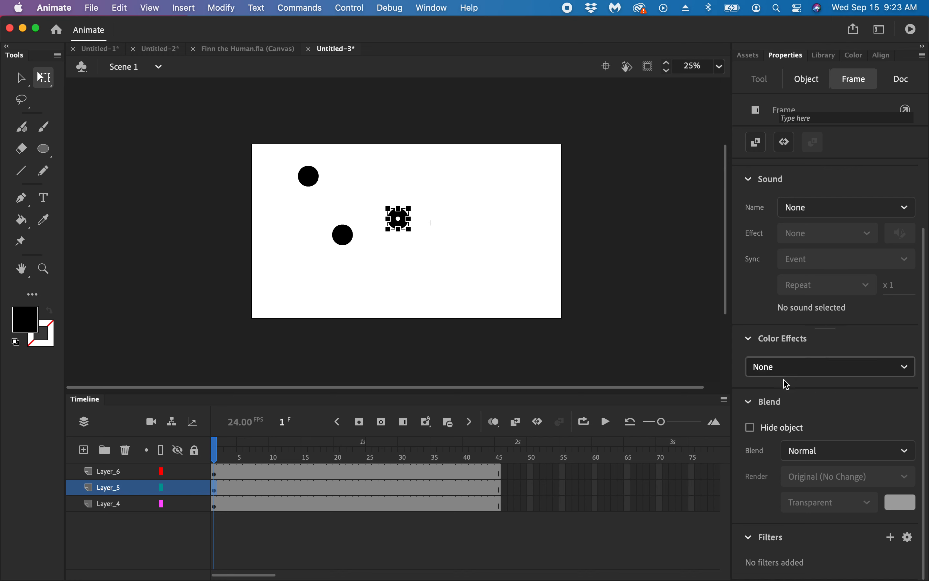
left_click(213, 488)
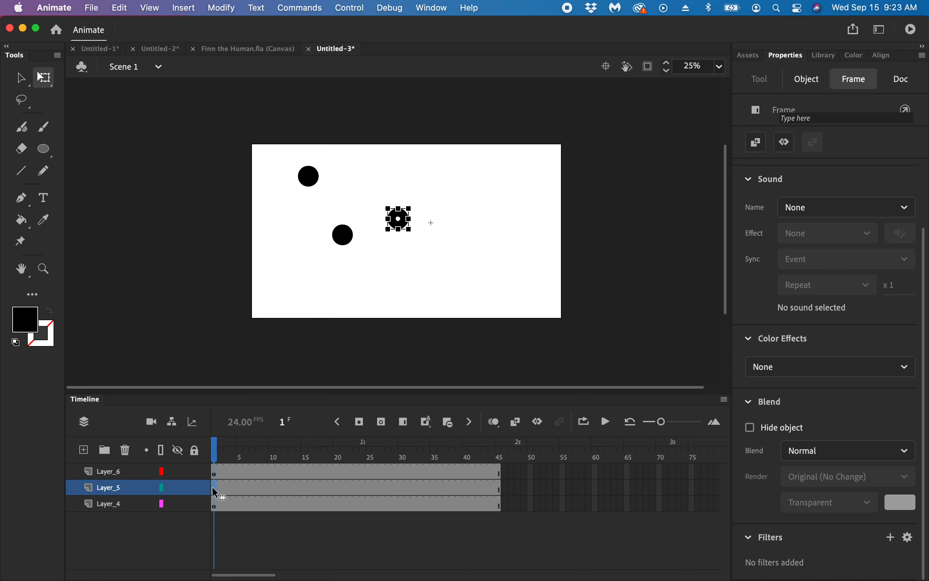
Step: Examine the looping settings of Layer_5's ball instance and play the timeline again to watch its motion
left_click(404, 228)
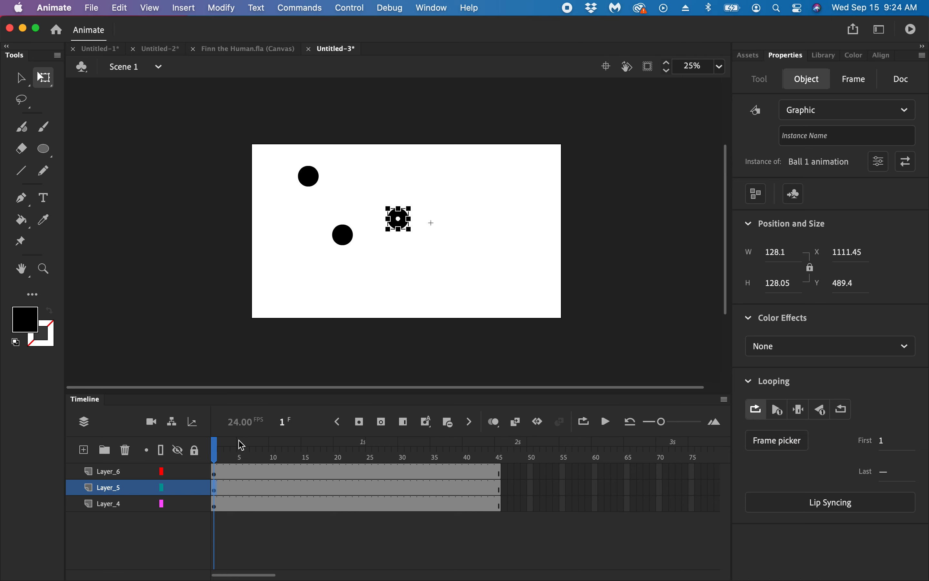
key("Return")
key("Return")
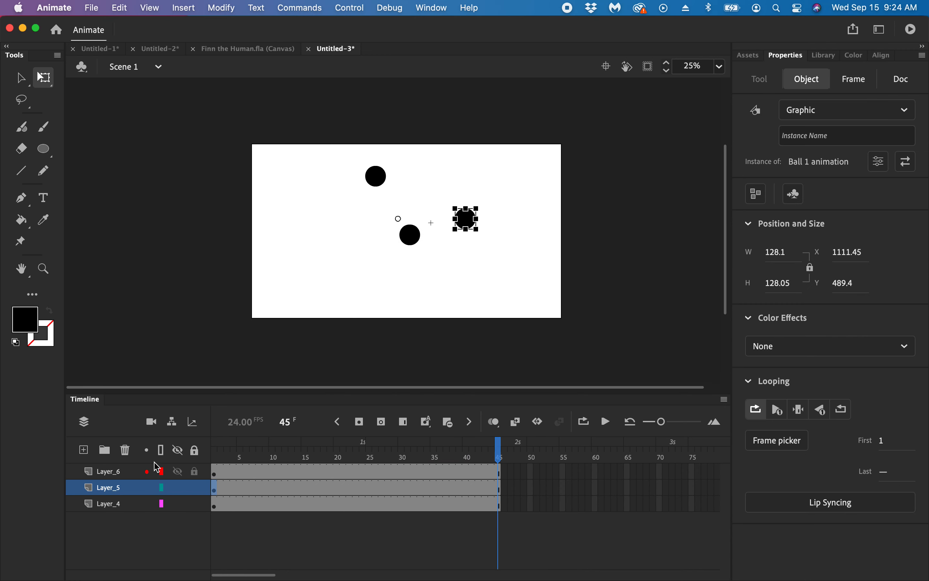
Step: At frame 1, set the looping of Layer_4's ball to play the graphic once, and recheck that instance's settings
left_click_drag(320, 450, 199, 456)
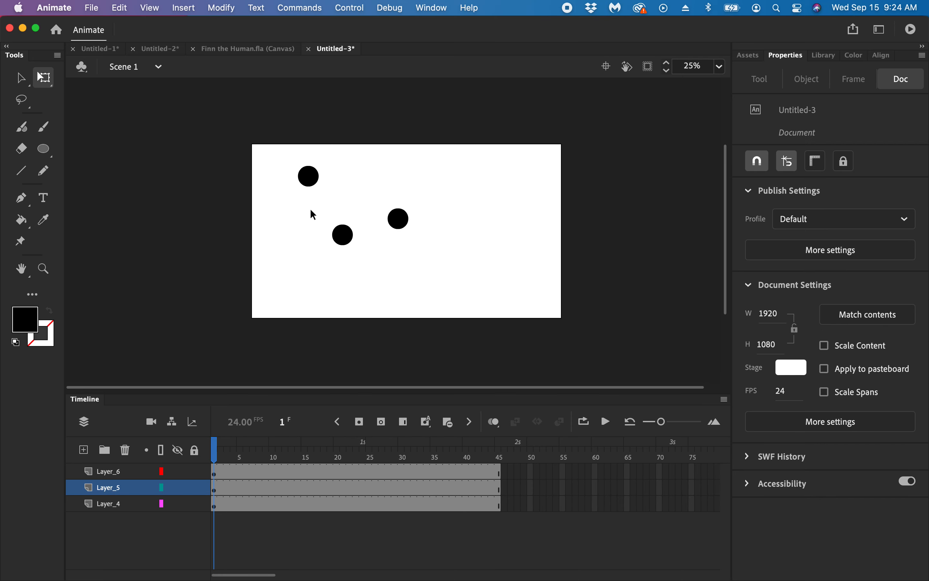
left_click(309, 182)
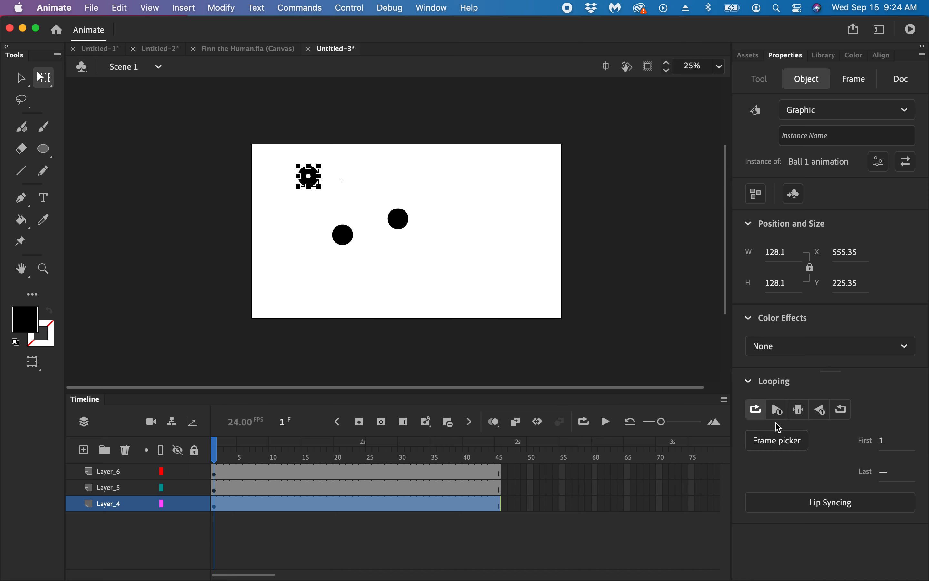
left_click(778, 410)
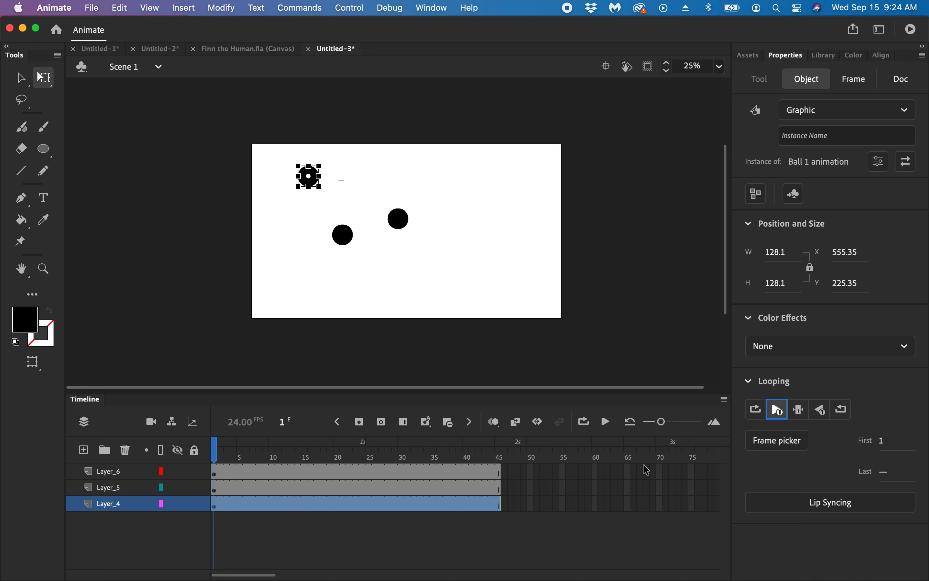
left_click(451, 357)
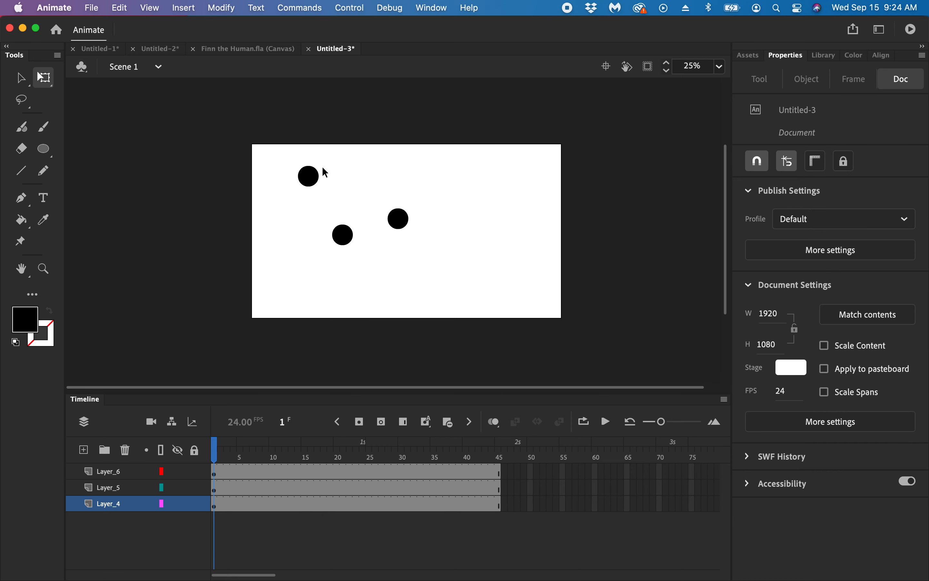
left_click_drag(282, 146, 456, 250)
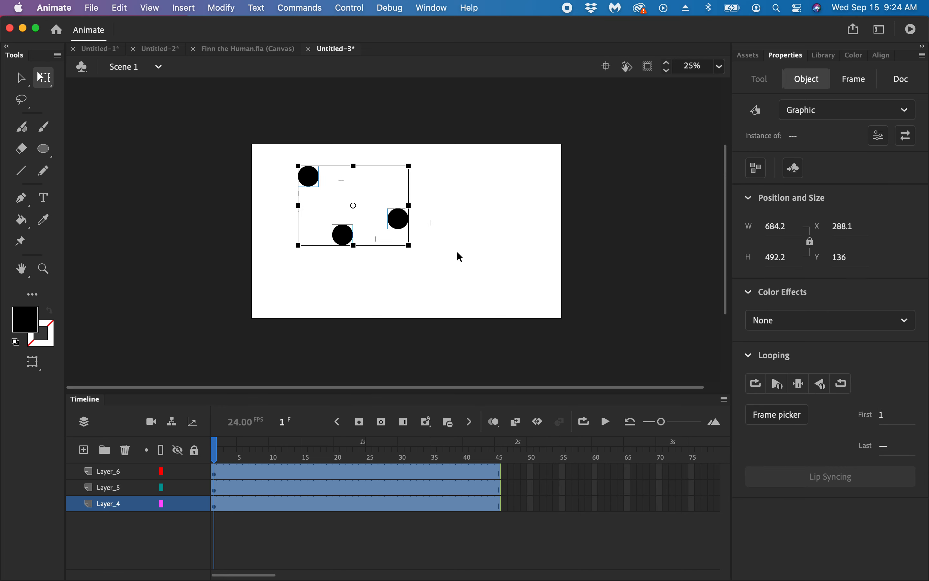
left_click(339, 173)
left_click(313, 179)
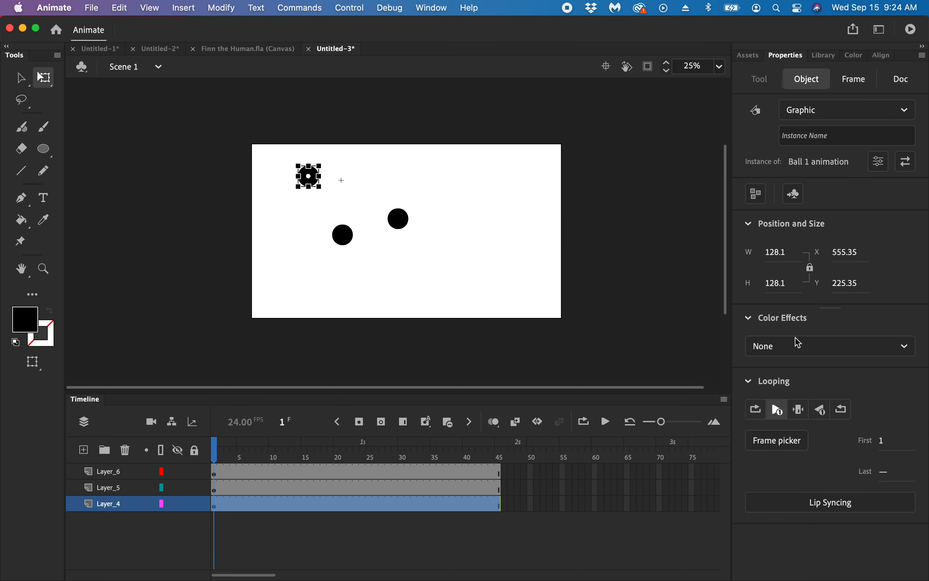
Step: Apply a 100% blue Tint colour effect (red 0, green 51, blue 204) to Layer_5's ball
left_click(396, 217)
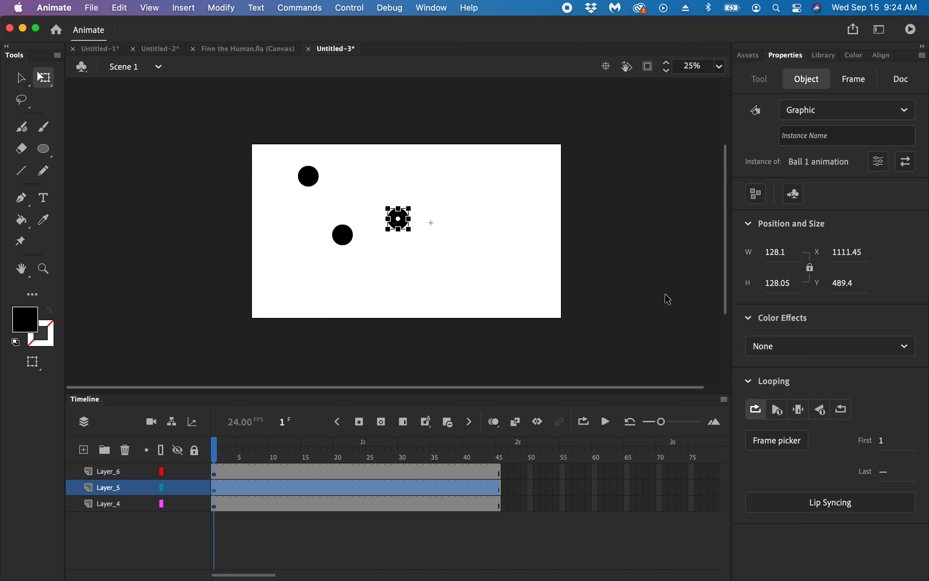
left_click(859, 346)
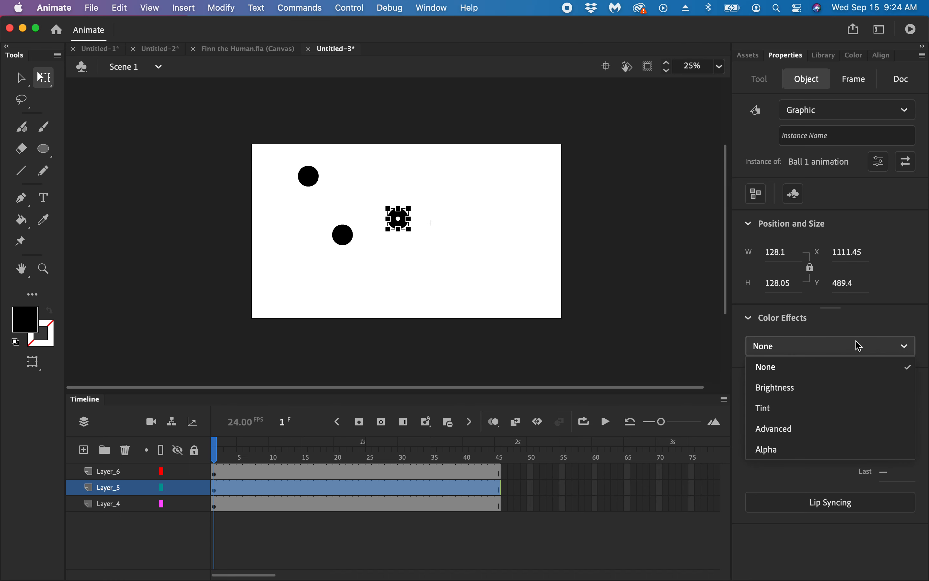
left_click(829, 411)
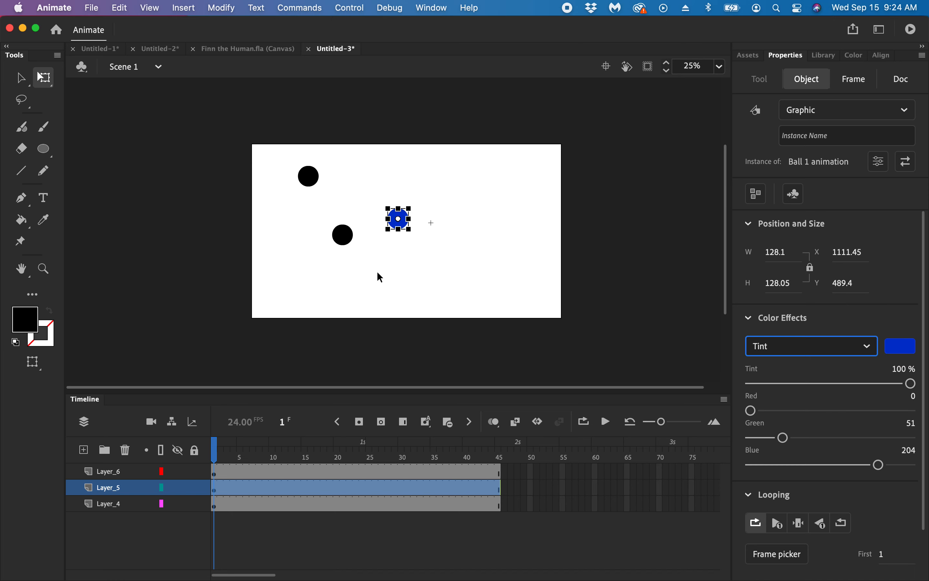
Step: Apply a Tint colour effect to Layer_6's ball and change the tint colour to dark green
left_click(339, 236)
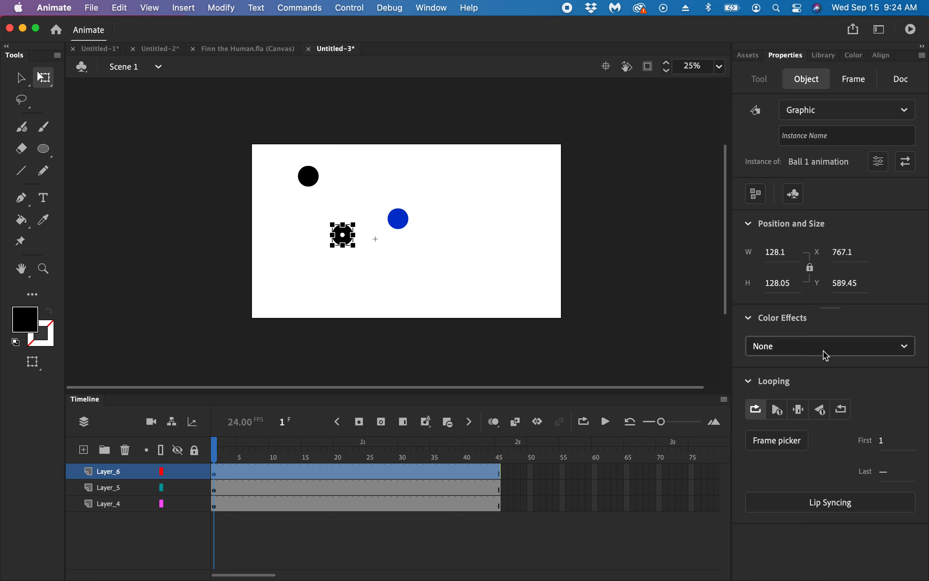
left_click(847, 346)
left_click(775, 407)
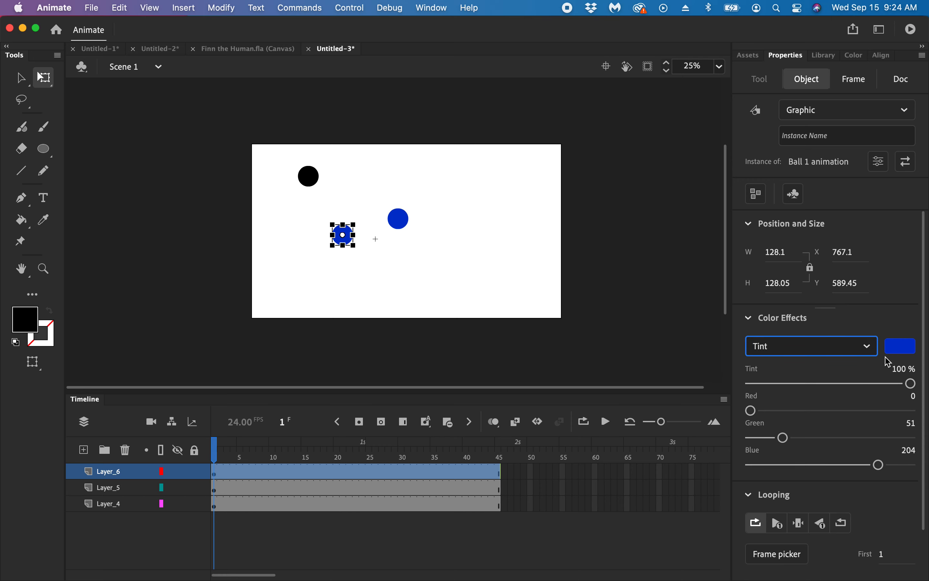
left_click(896, 347)
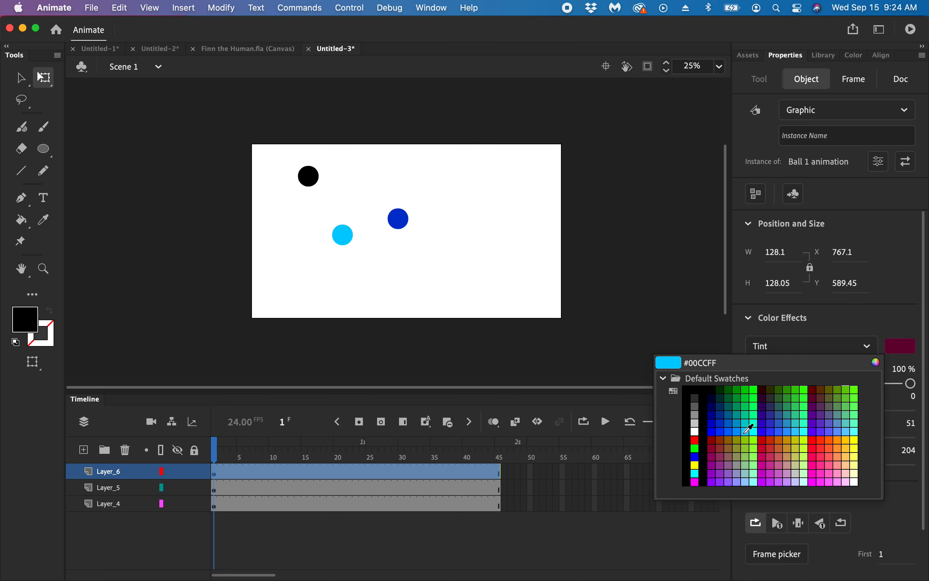
left_click(735, 390)
left_click(590, 298)
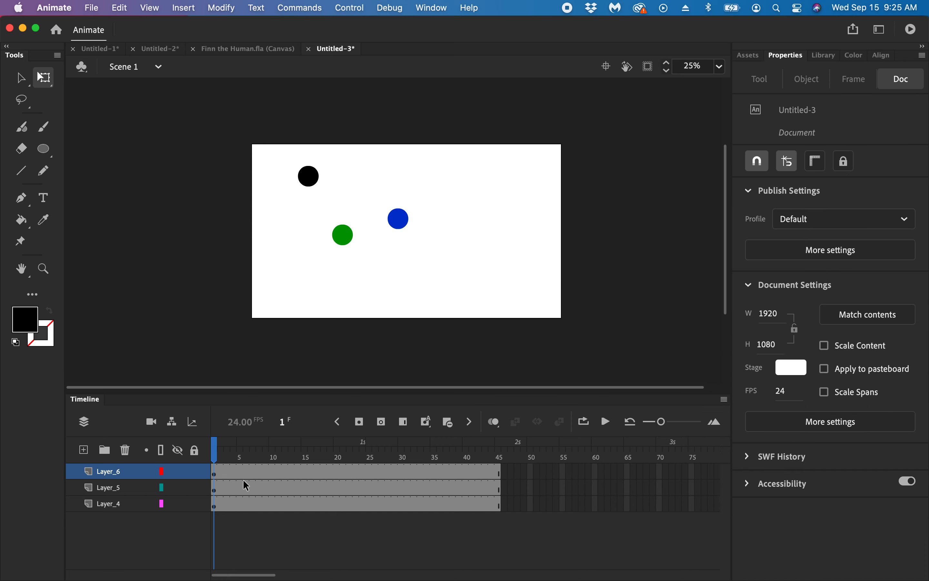
Step: Review the looping settings of Layer_4's ball, then play the timeline from frame 1 and again from frame 7
left_click(215, 506)
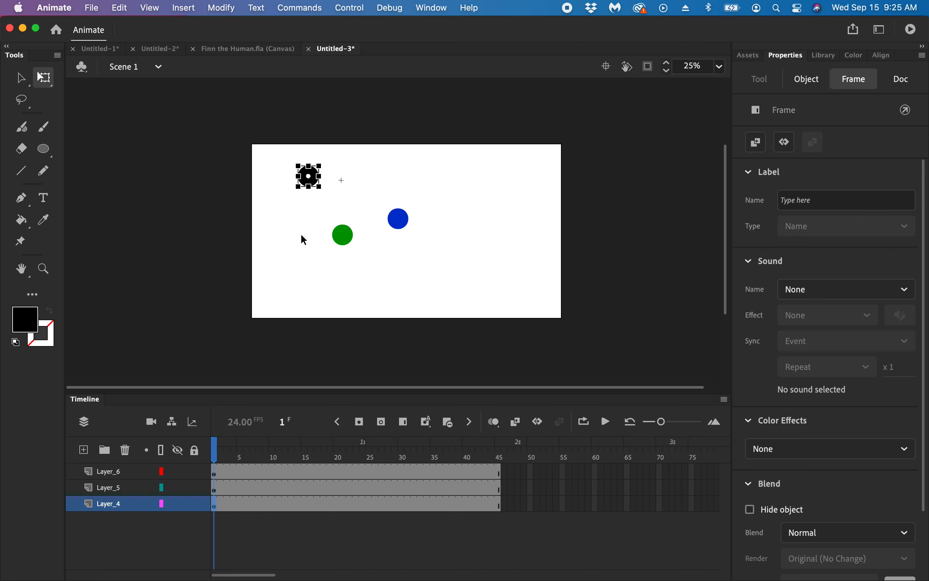
left_click(311, 181)
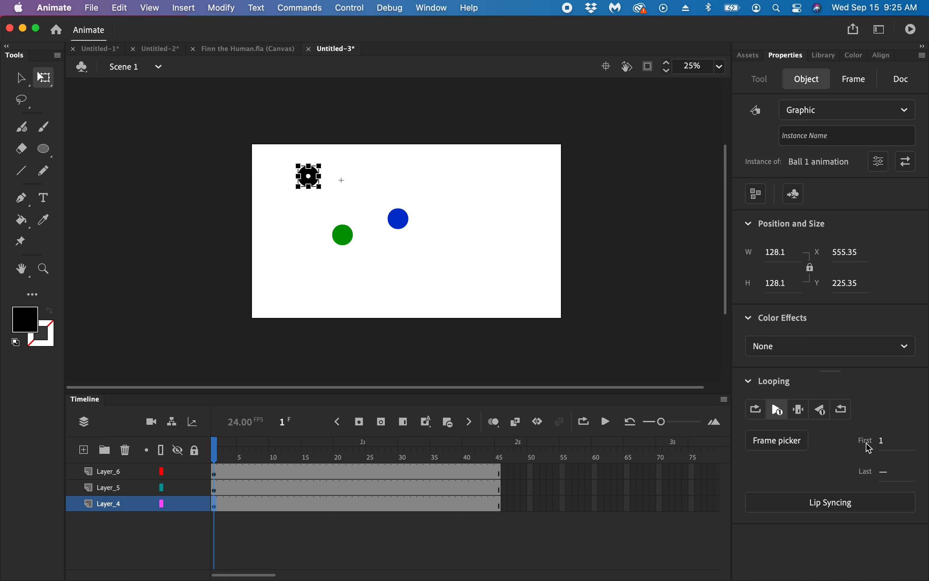
key("Return")
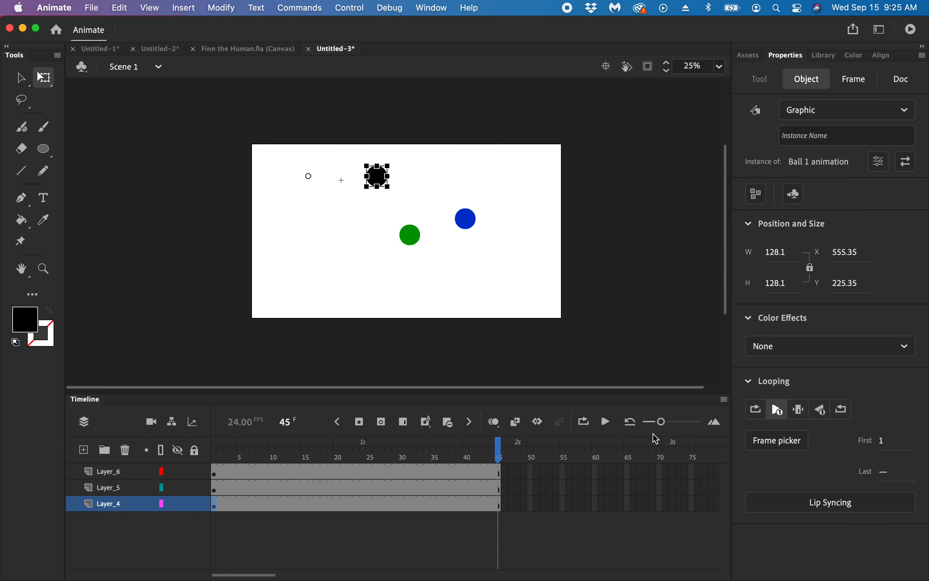
left_click_drag(434, 461, 253, 475)
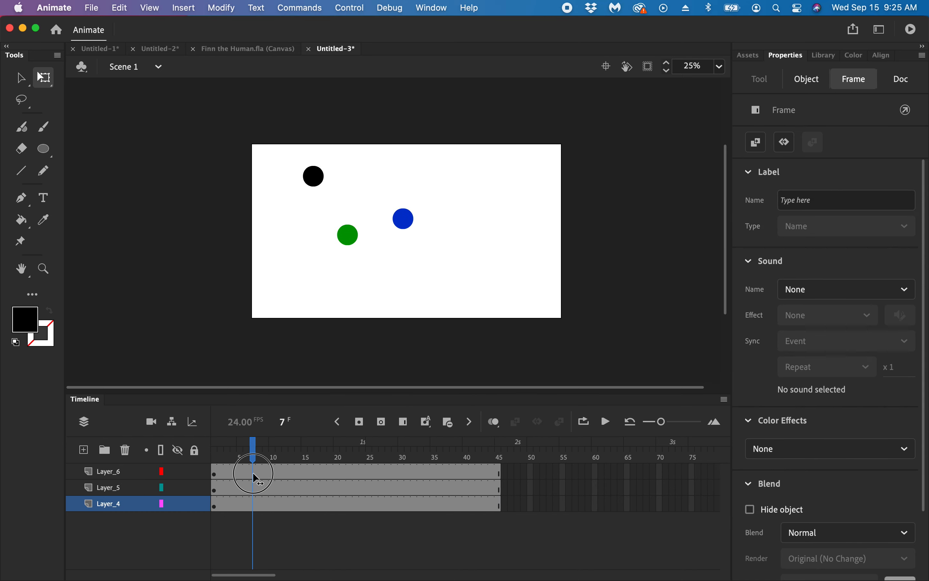
key("Return")
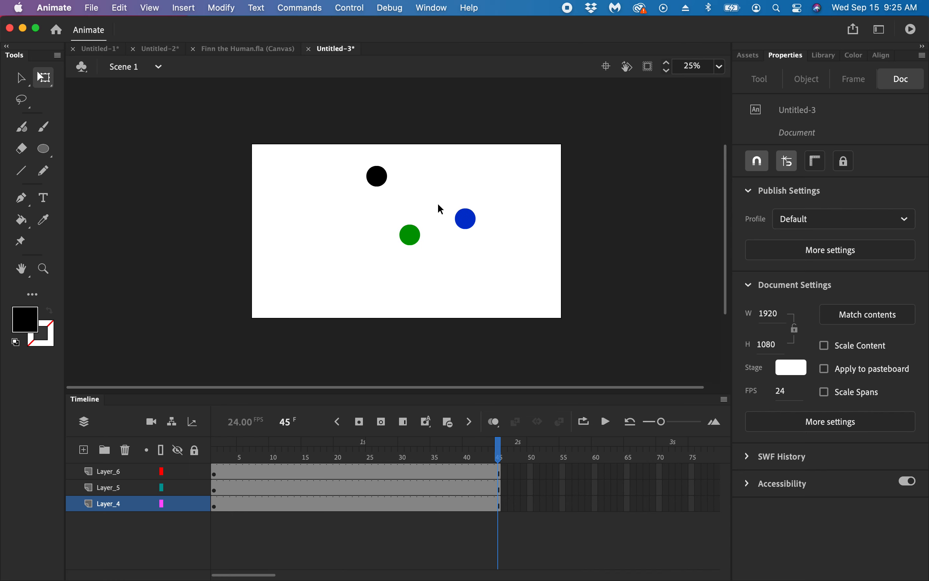
Step: At frame 1, set the looping of Layer_5's blue ball to play a single frame for the graphic
left_click_drag(356, 456, 199, 468)
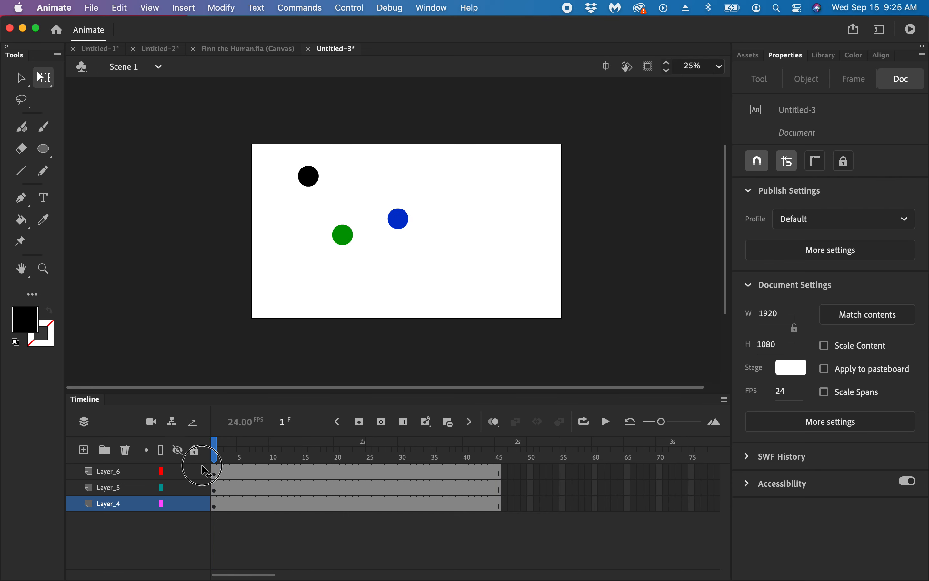
left_click(398, 225)
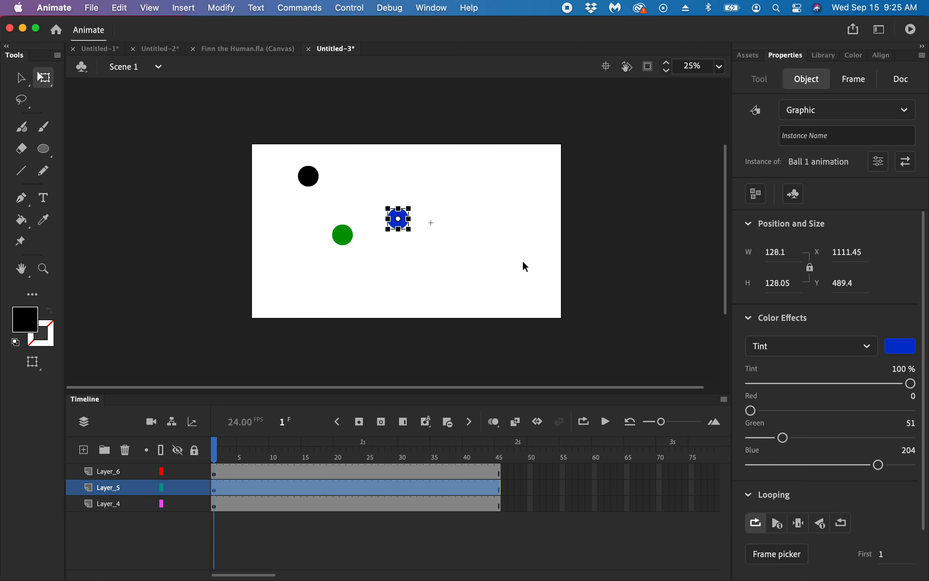
left_click(617, 221)
left_click(404, 213)
left_click(306, 364)
left_click(400, 224)
left_click(749, 320)
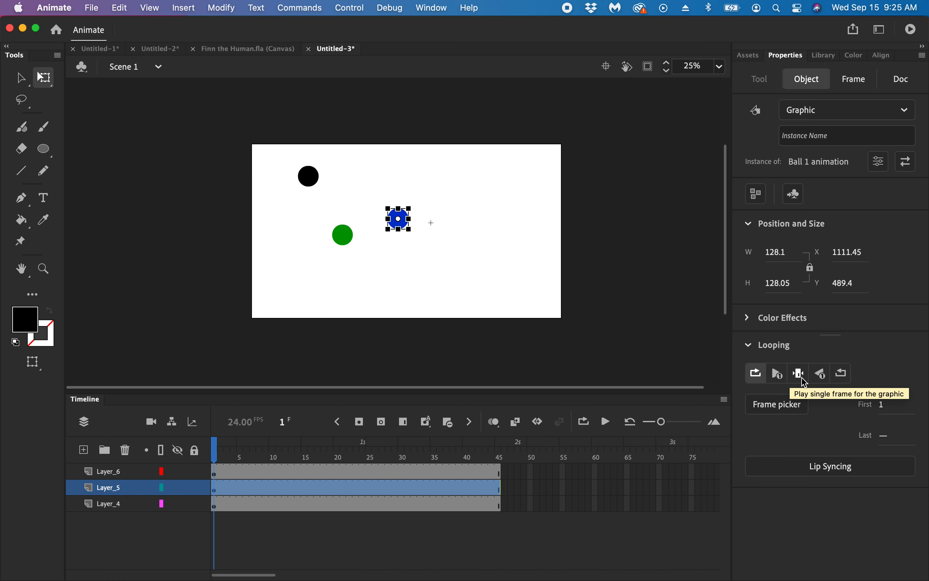
left_click(780, 377)
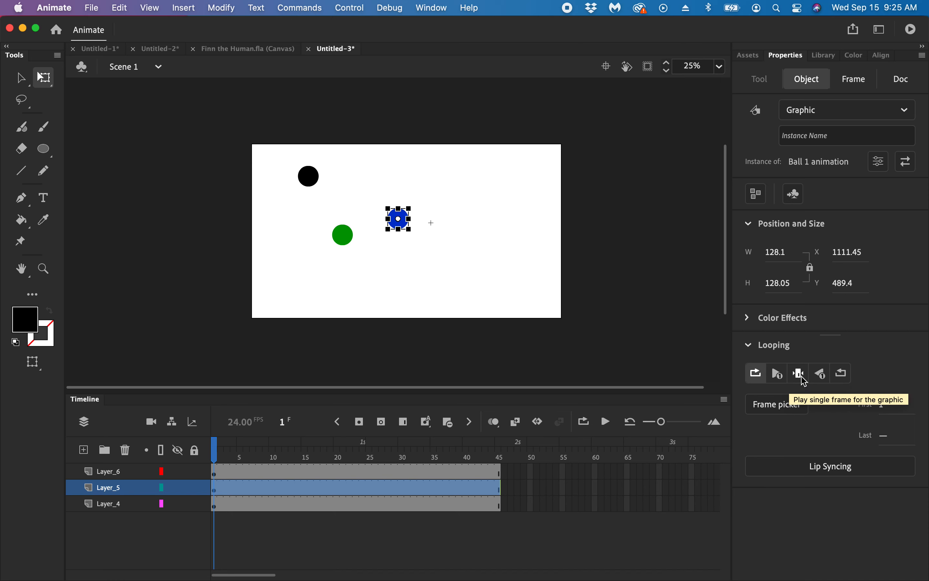
left_click(802, 375)
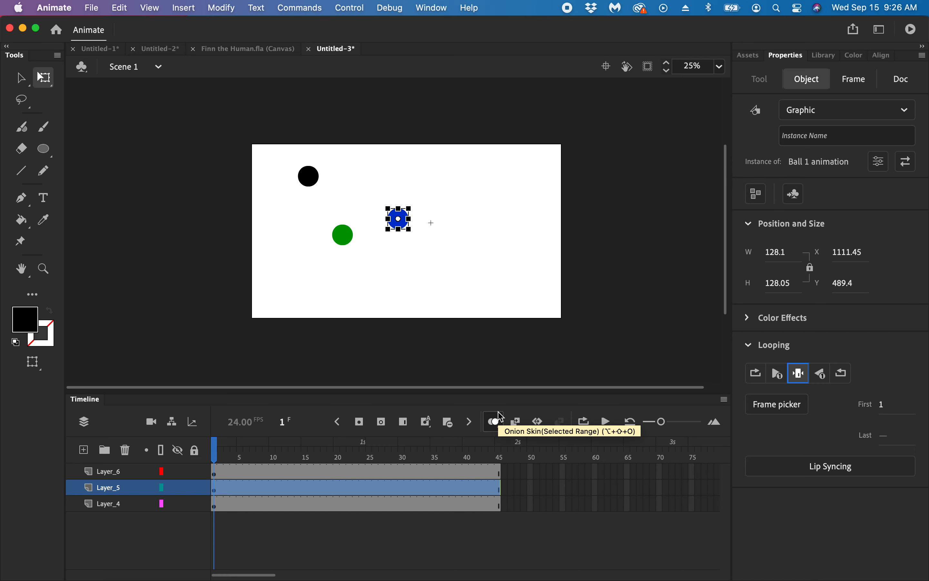
Step: Play the timeline several times to compare the blue ball's motion with the other two balls
key("Return")
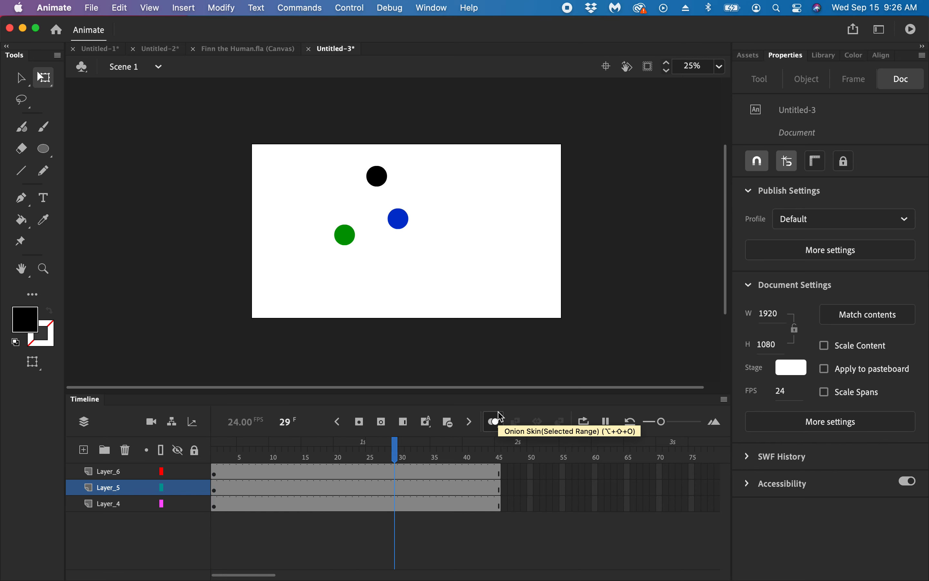
key("Return")
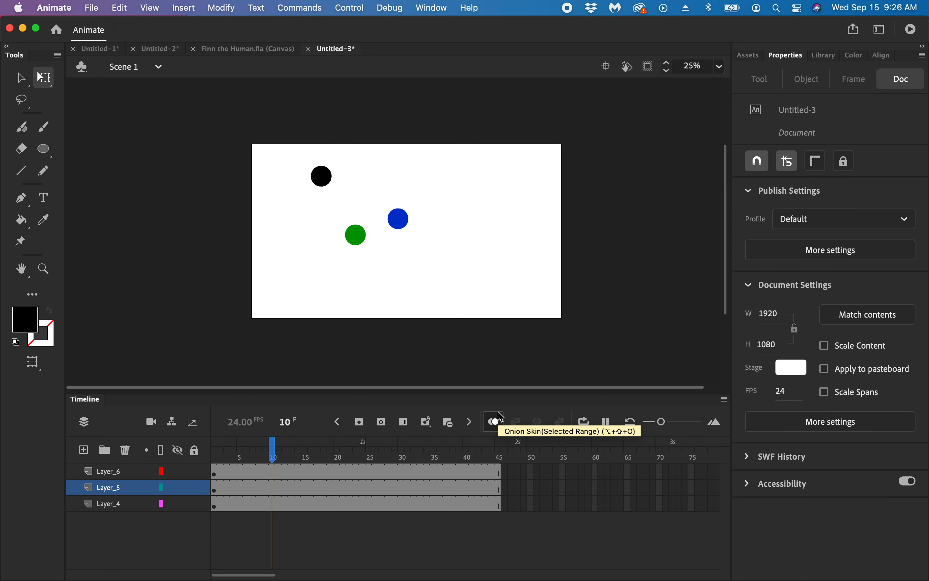
key("Return")
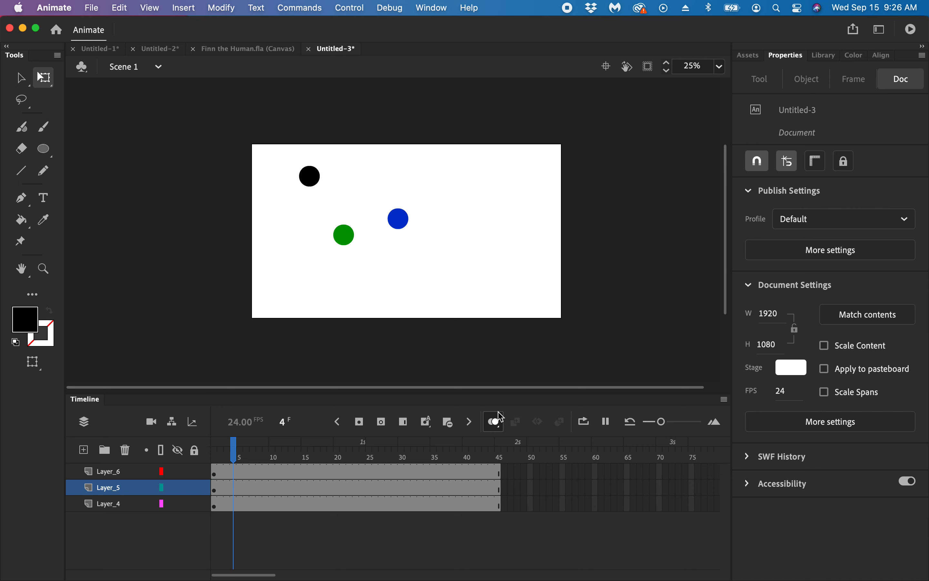
key("Return")
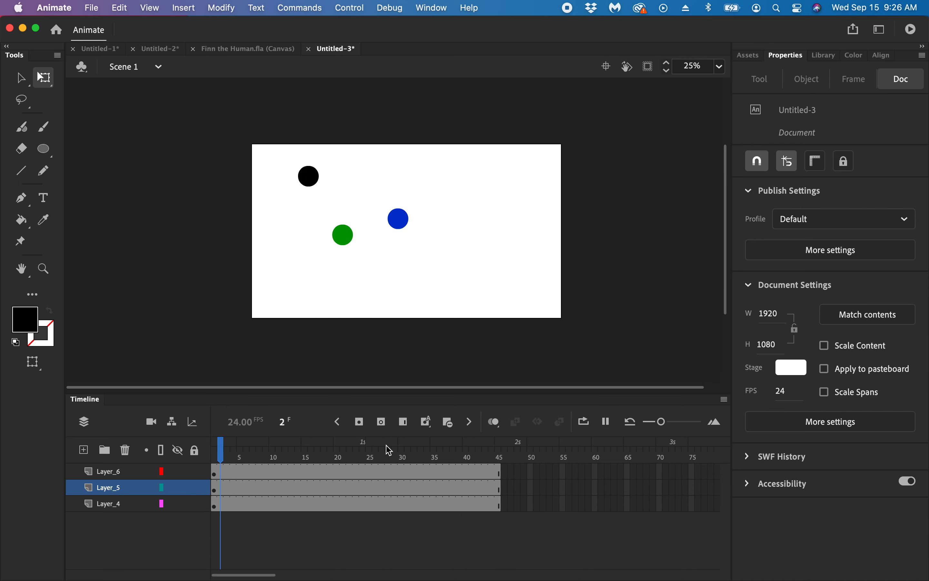
key("Return")
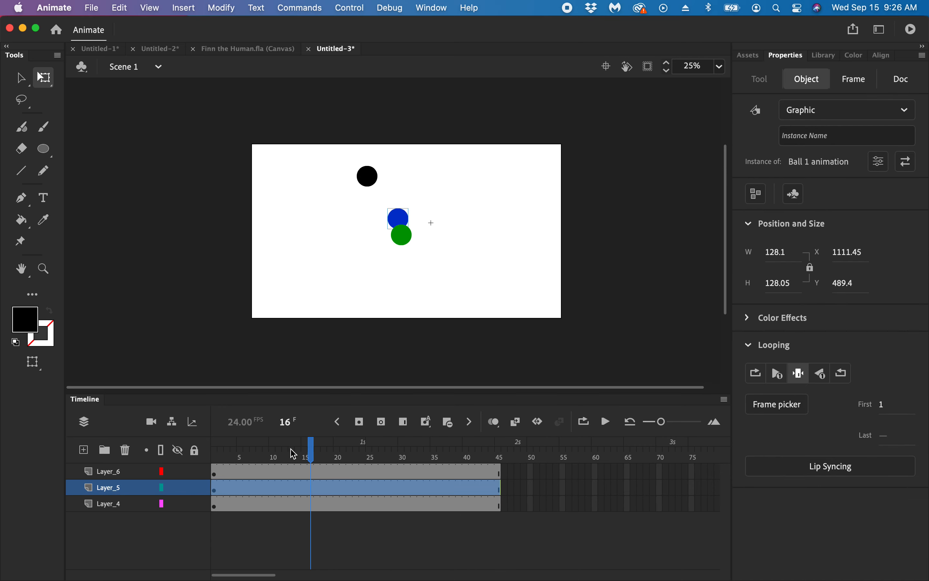
Step: Insert a keyframe at frame 24 on Layer_5 and set the blue ball there to play the graphic once
left_click_drag(309, 457, 371, 490)
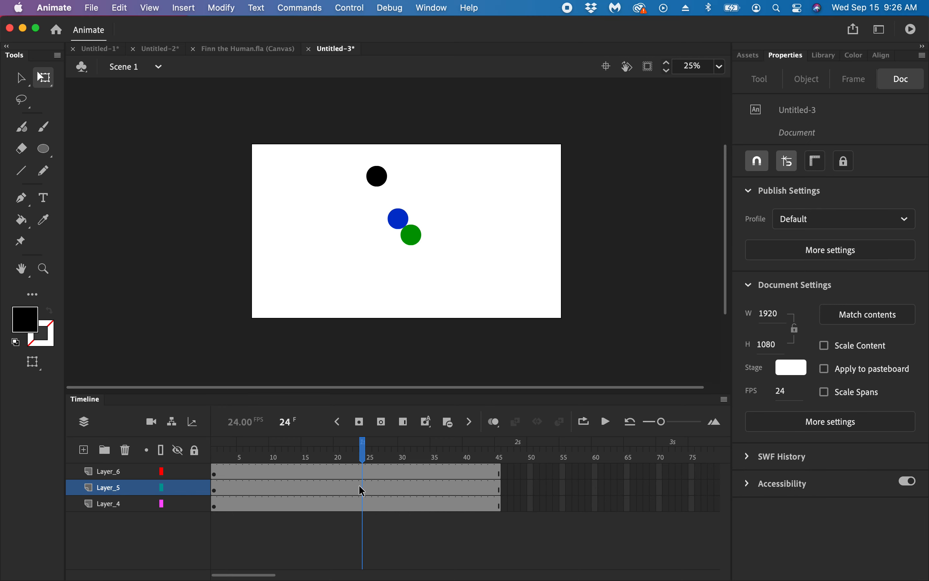
left_click(362, 491)
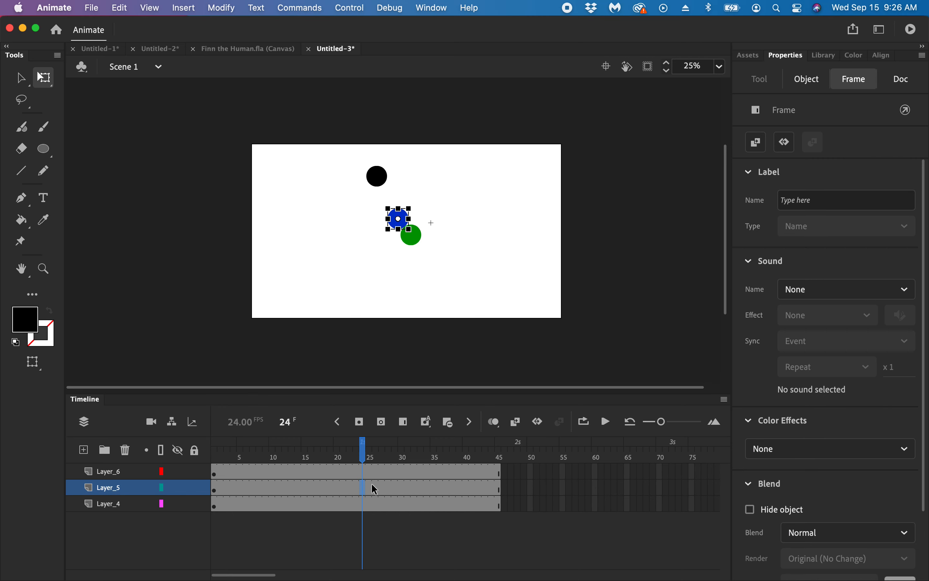
key("F6")
left_click(406, 230)
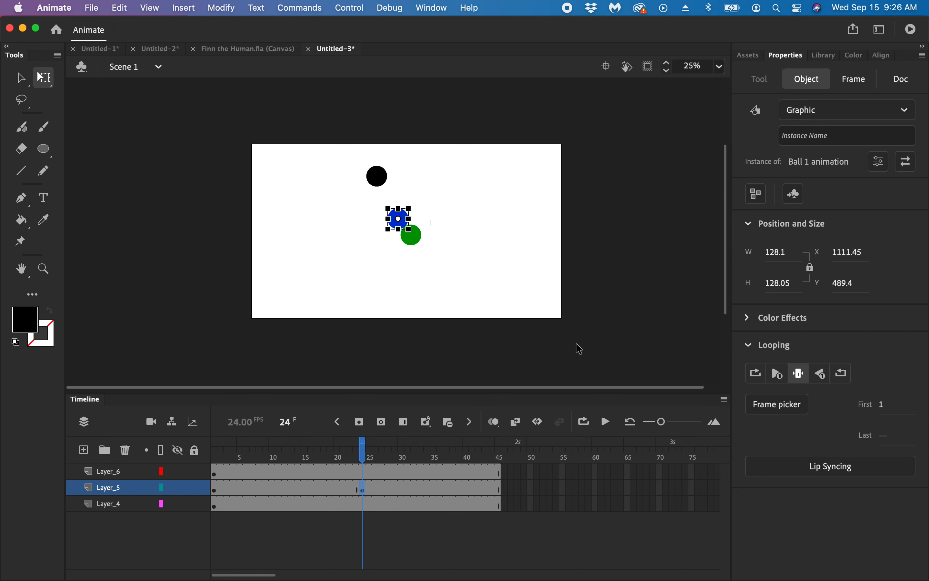
left_click(778, 372)
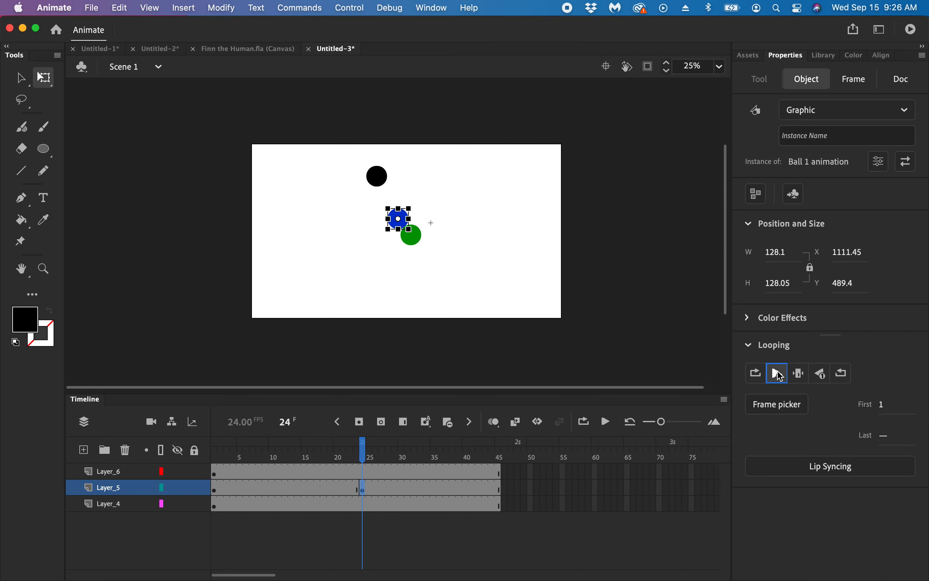
Step: Hide Layer_6, play the timeline to check the blue ball's motion, and return to frame 1
left_click_drag(363, 453, 226, 488)
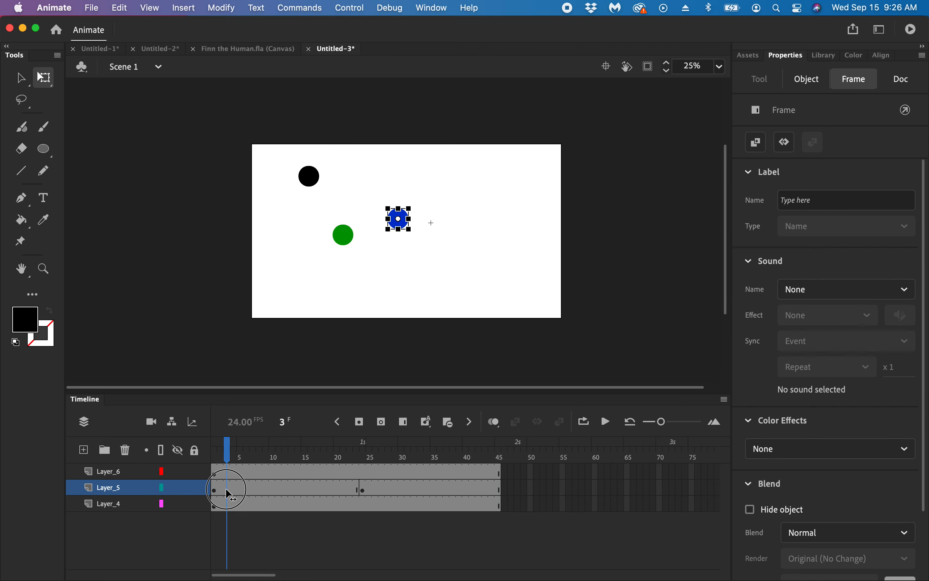
left_click(177, 474)
left_click_drag(228, 446, 176, 454)
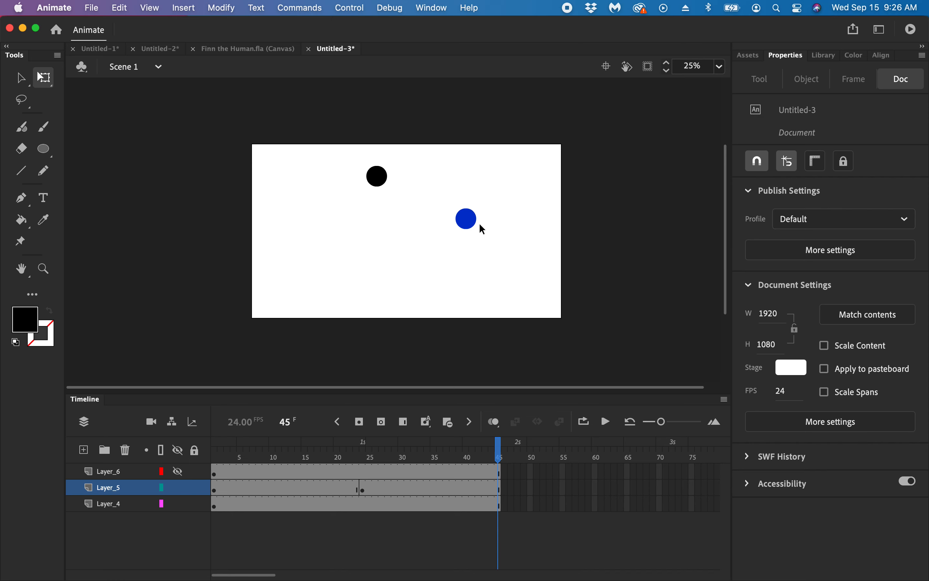
left_click_drag(376, 451, 204, 488)
key("Return")
key("Return")
left_click_drag(228, 449, 182, 458)
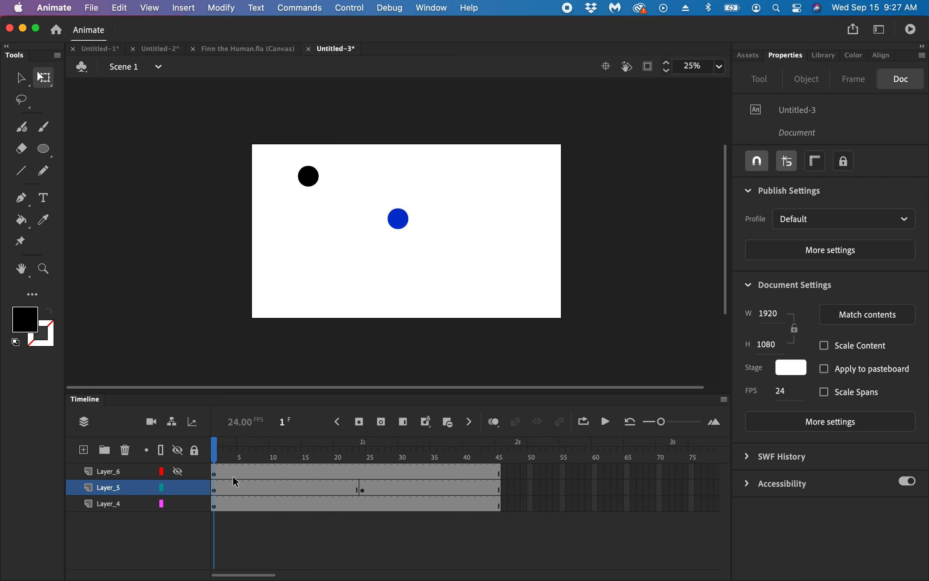
Step: Make Layer_6 visible again and play the timeline from frame 1 through to frame 45
left_click(221, 473)
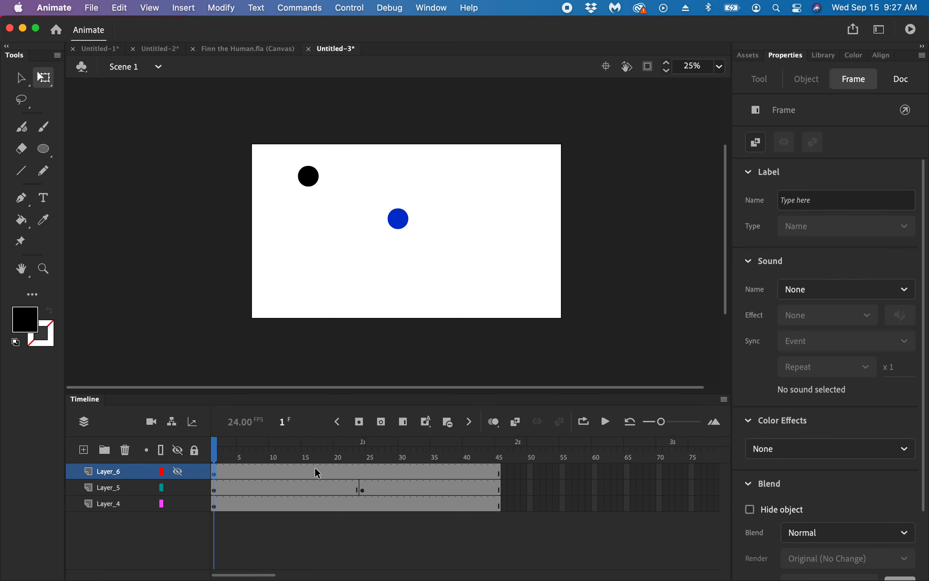
left_click(178, 471)
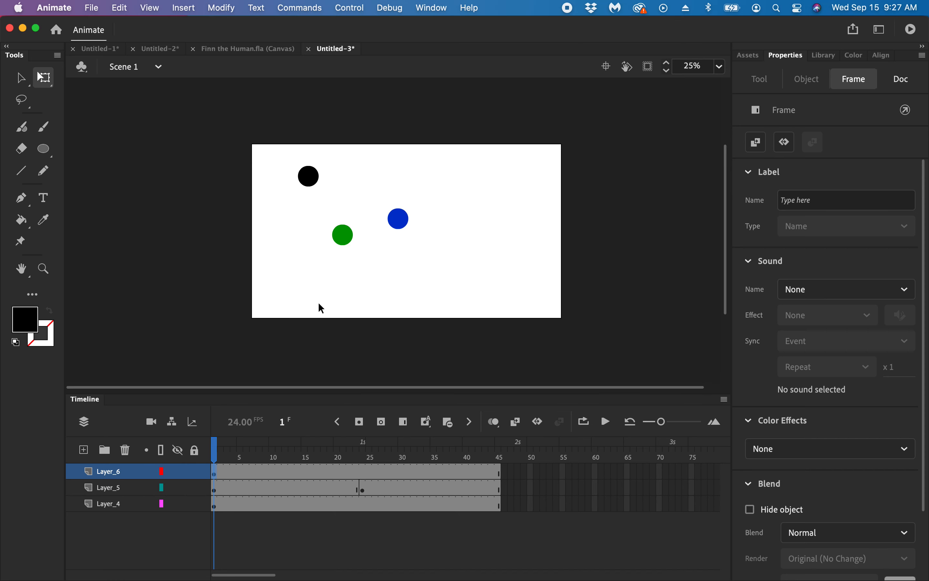
key("Return")
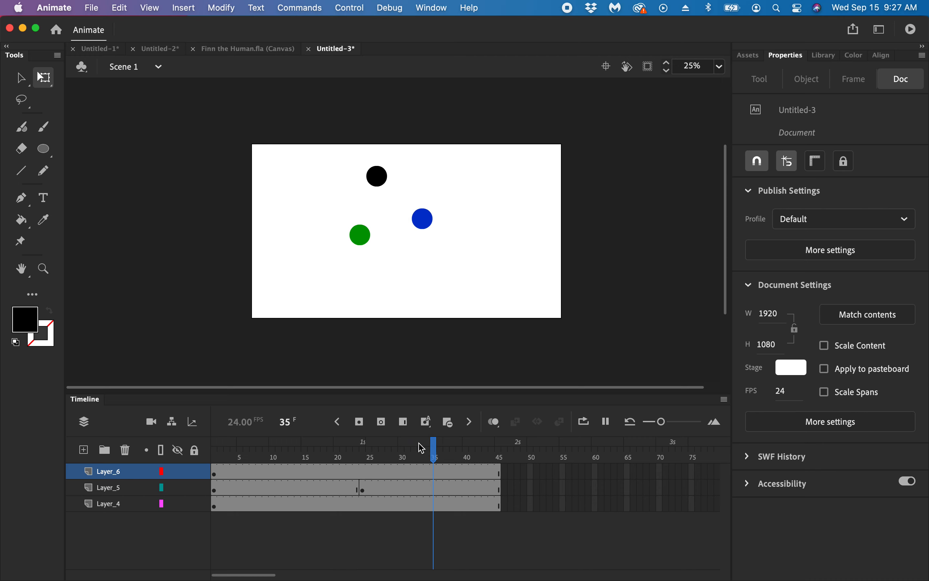
left_click(478, 452)
left_click(509, 458)
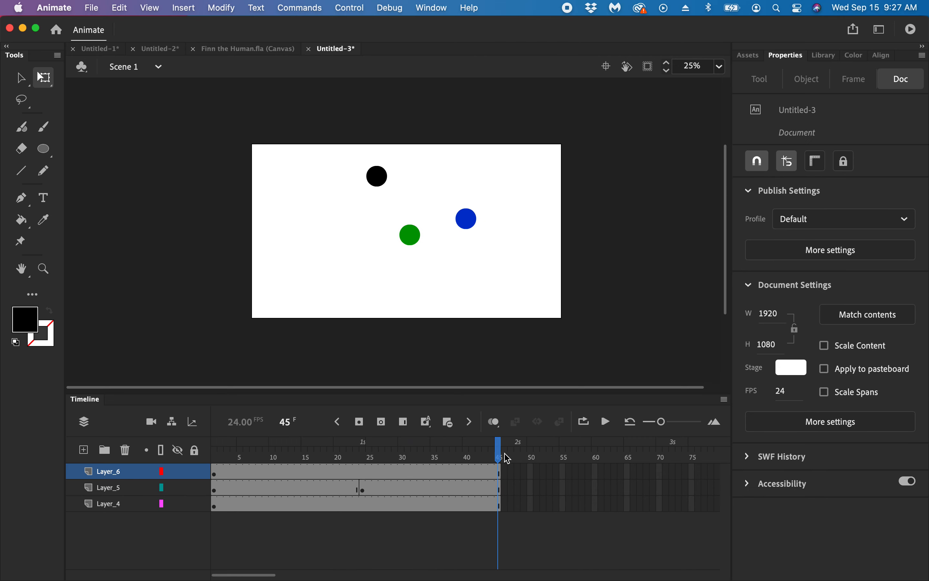
Step: Move Layer_6's green ball directly below the blue ball, centre its transformation point on the ball, and scrub through frames 1 to 45
left_click_drag(408, 234, 465, 243)
left_click(500, 260)
left_click(472, 248)
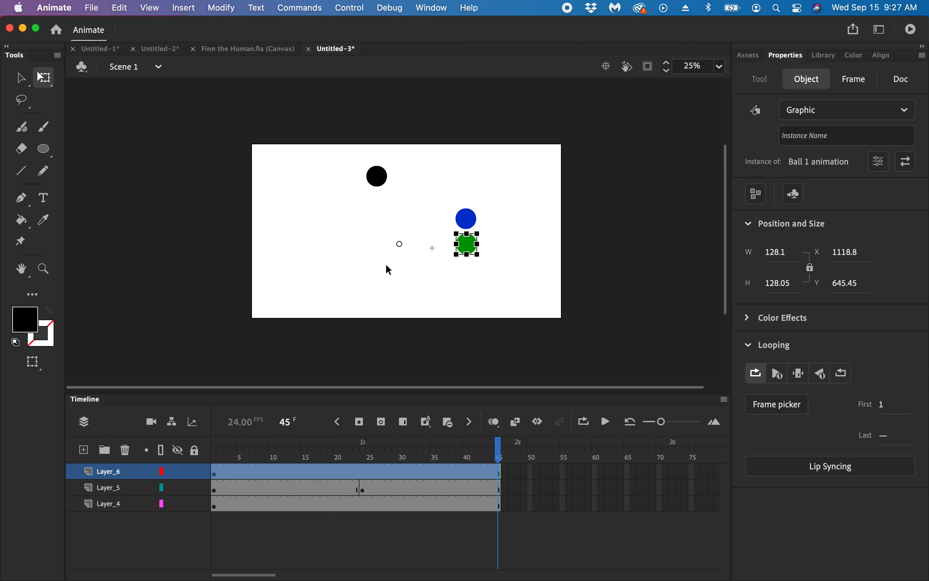
left_click_drag(400, 243, 466, 247)
left_click_drag(468, 453, 191, 484)
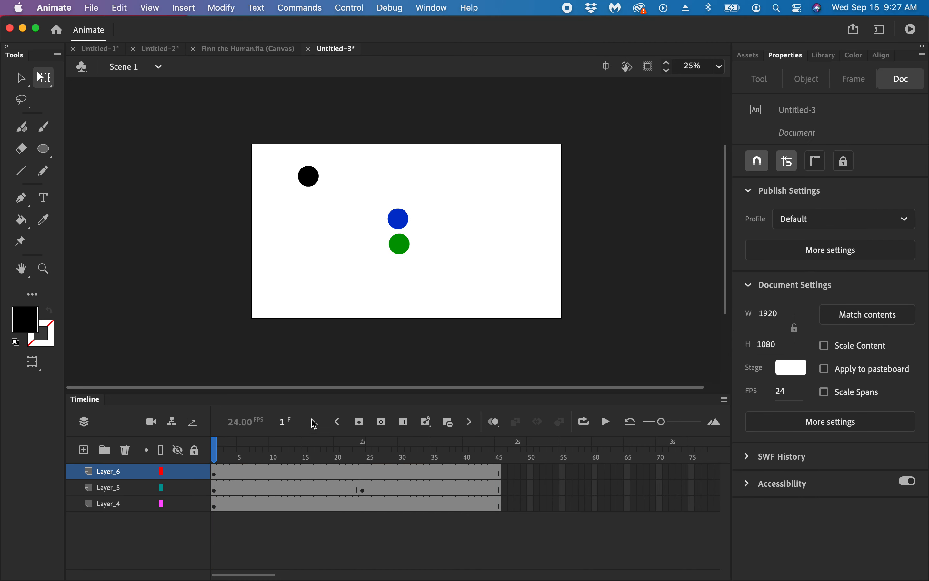
left_click_drag(228, 451, 504, 472)
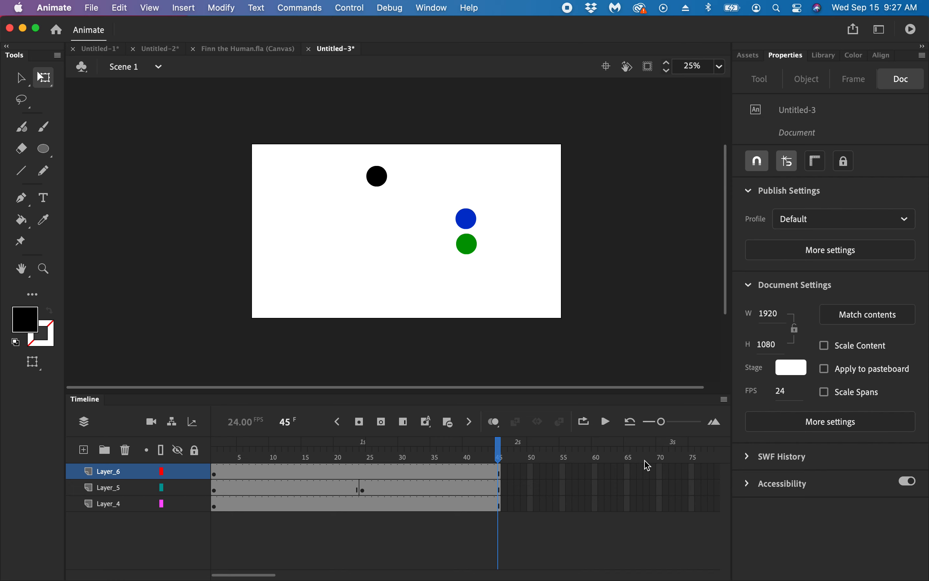
Step: Extend Layer_4, Layer_5 and Layer_6 to frame 72
left_click(673, 471)
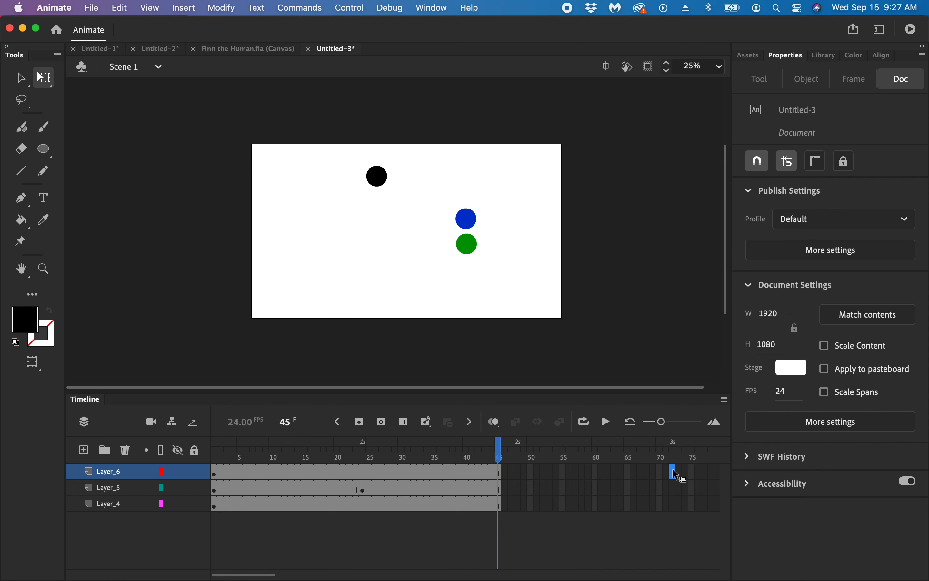
left_click(674, 504, "shift")
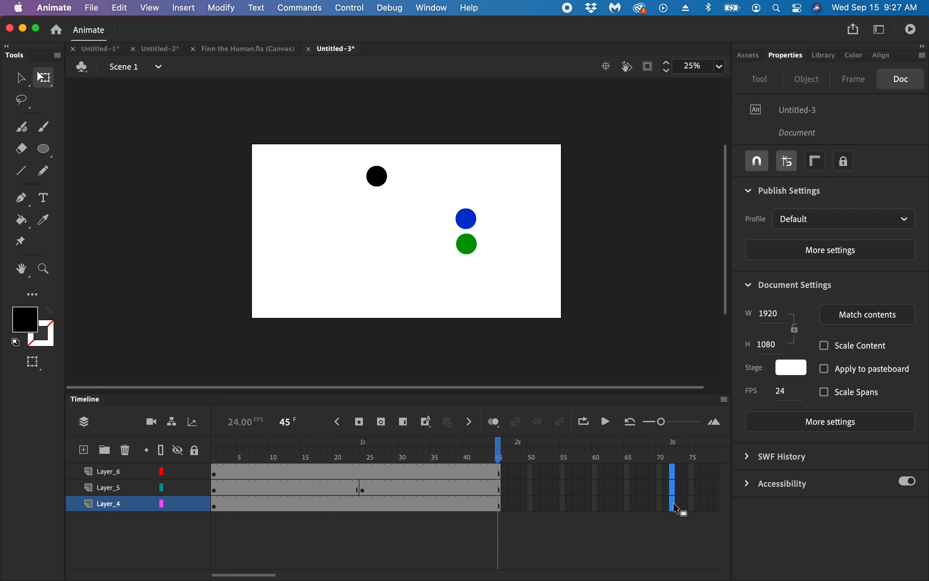
left_click(405, 422)
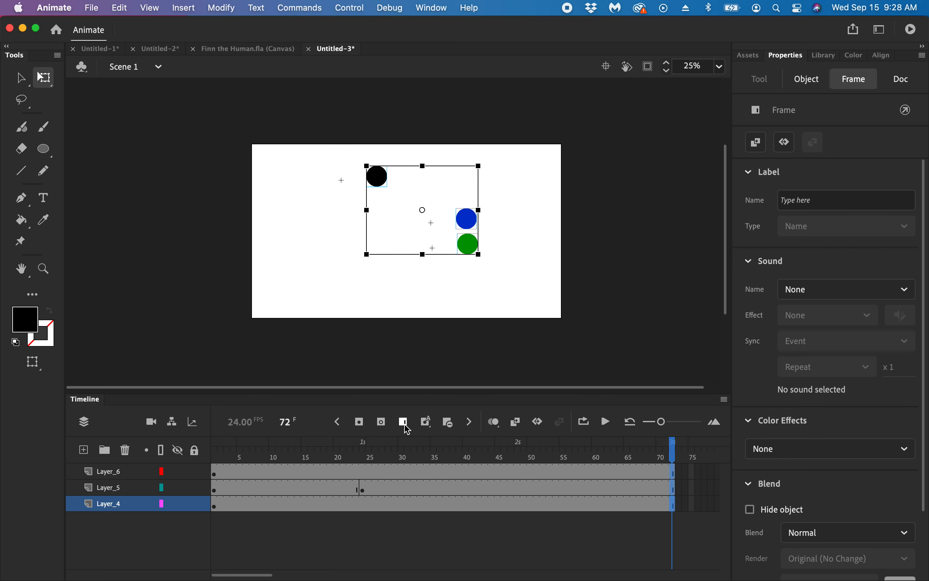
Step: Insert a keyframe at frame 48 on Layer_6, and set the green ball at frame 1 to play a single frame
left_click(517, 468)
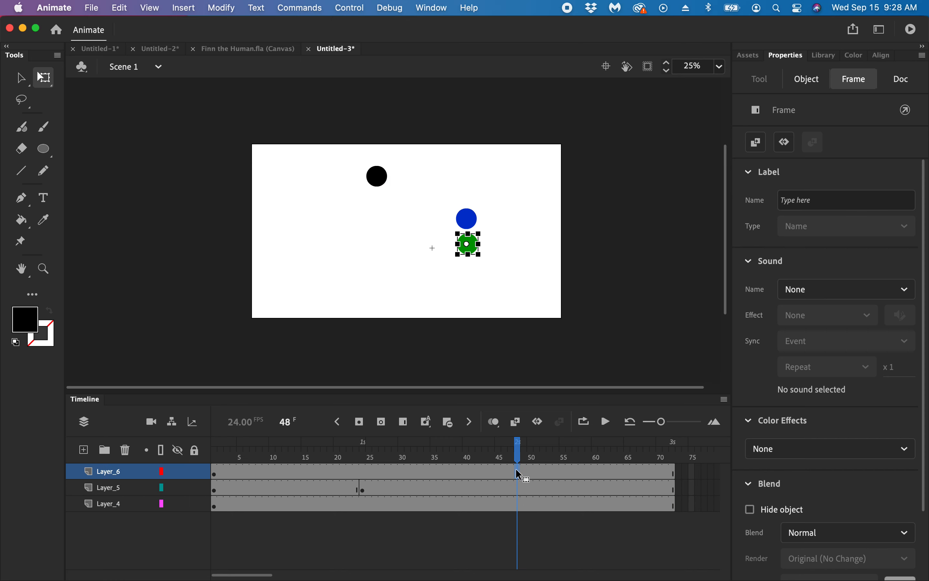
left_click(214, 472)
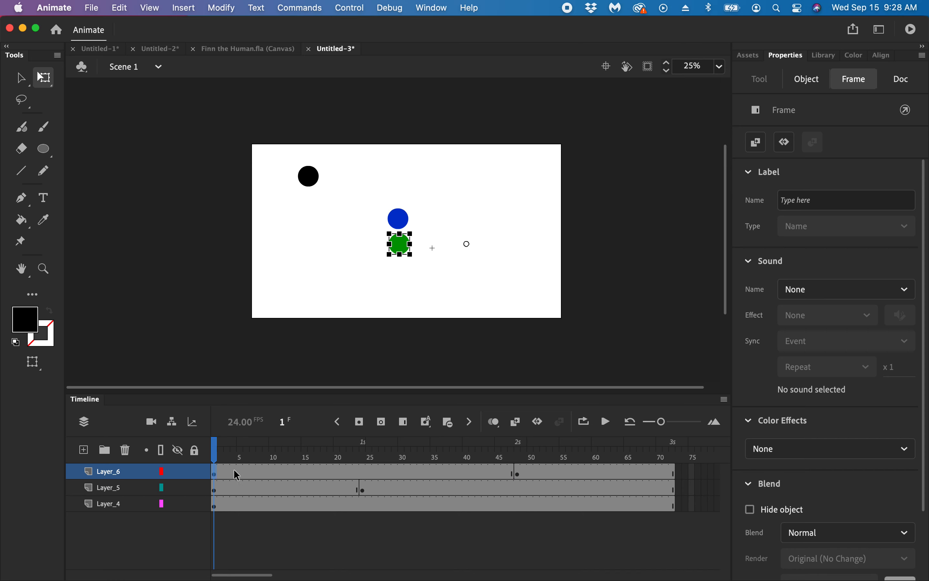
left_click(408, 252)
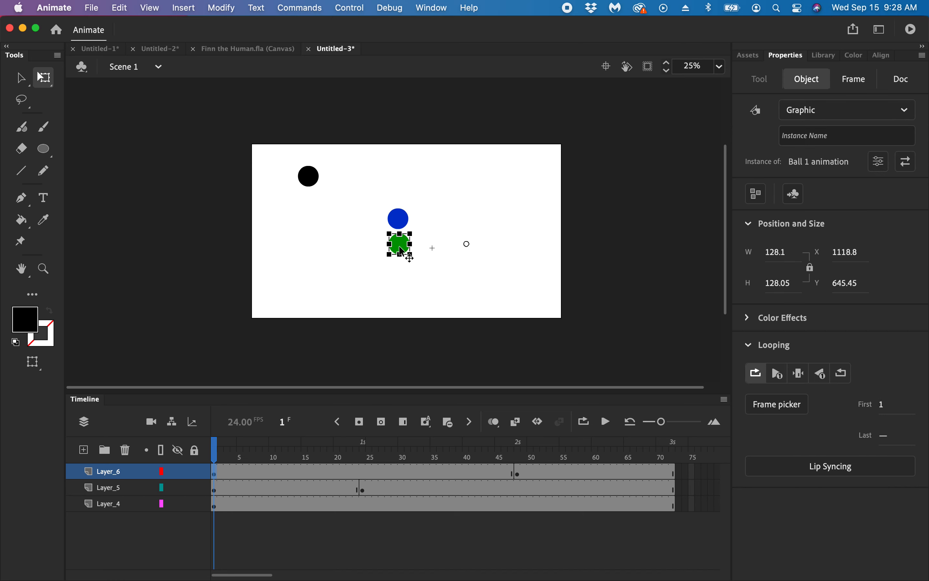
left_click(800, 374)
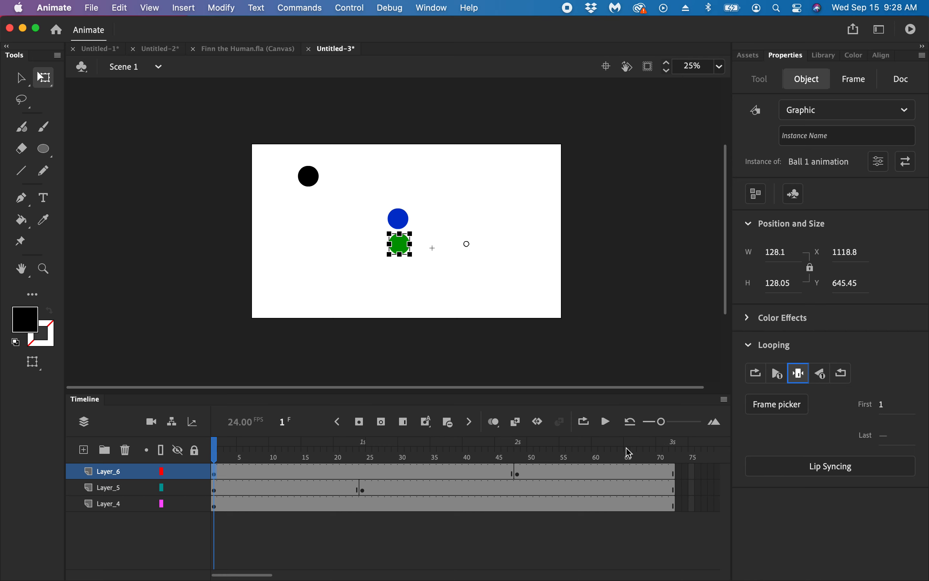
Step: Move Layer_6's frame 48 keyframe to frame 1 and select the green ball to check its looping settings
left_click_drag(233, 458, 521, 463)
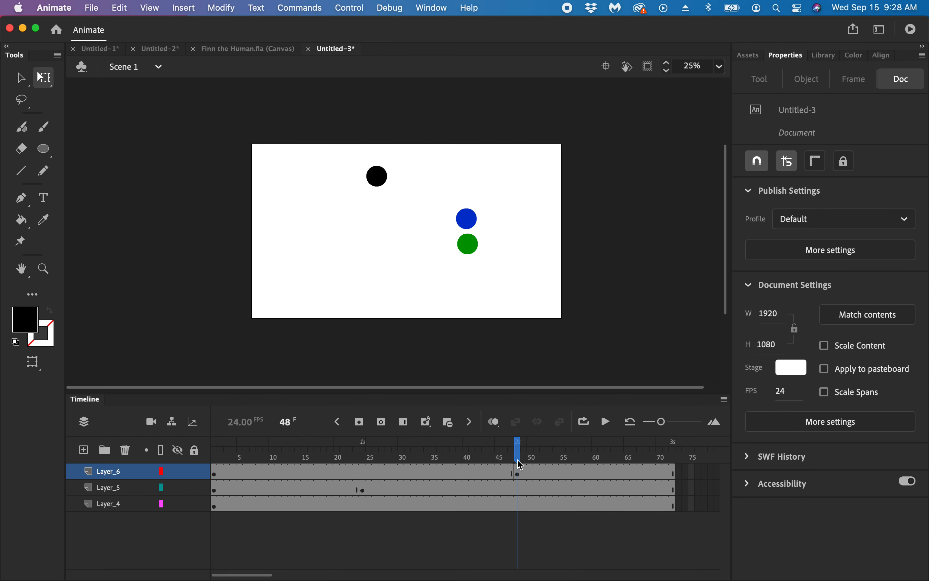
left_click(519, 474)
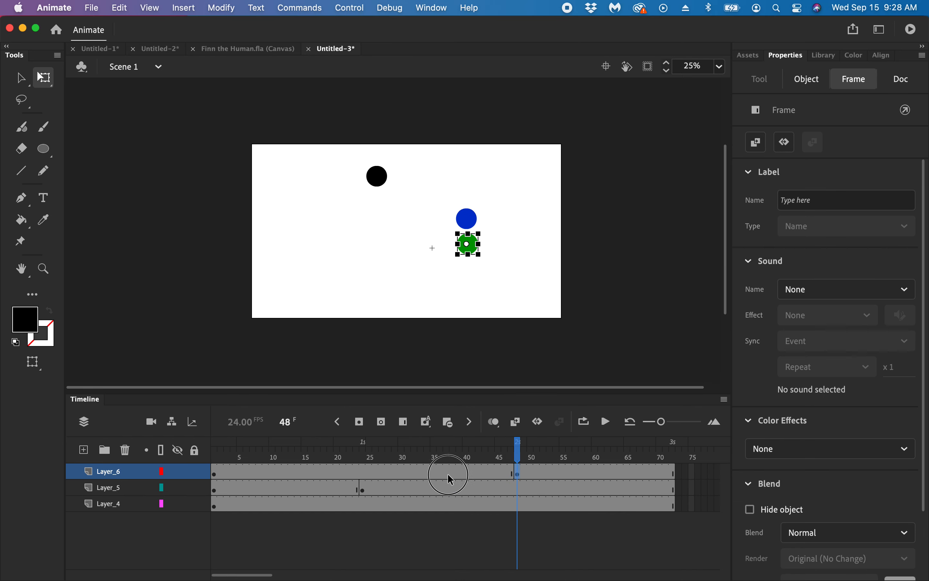
left_click_drag(521, 480, 216, 477)
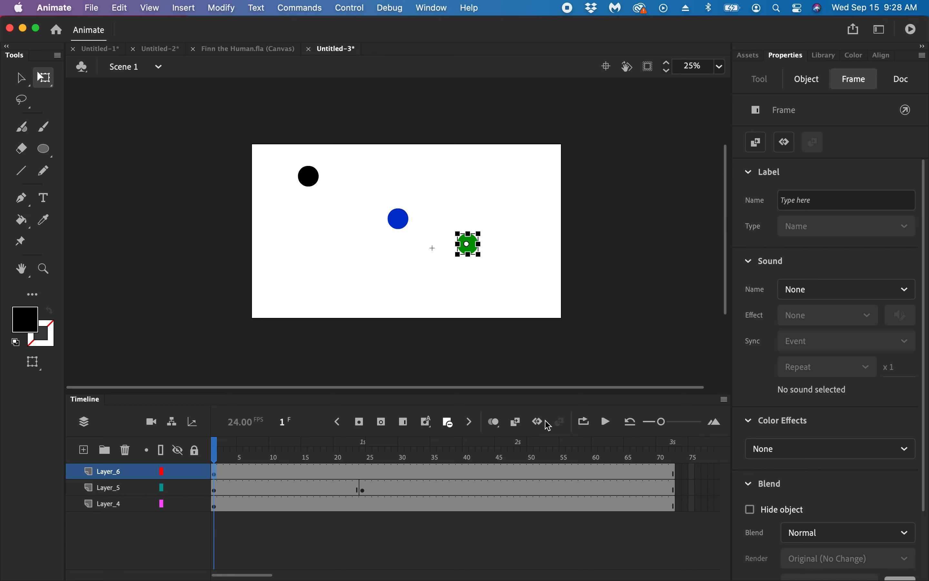
left_click(477, 247)
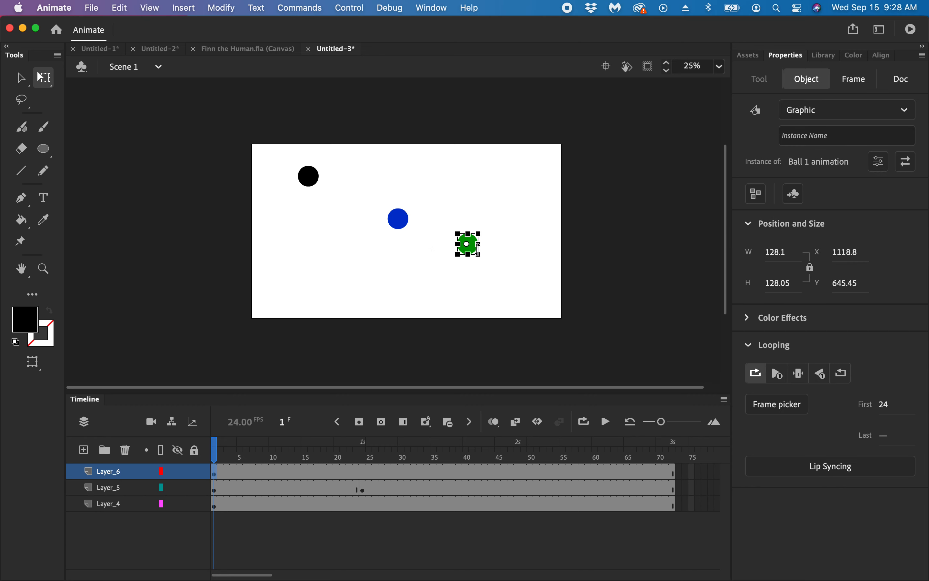
Step: Set Layer_6's green ball at frame 1 to play a single frame, with 1 as its first frame
left_click(799, 373)
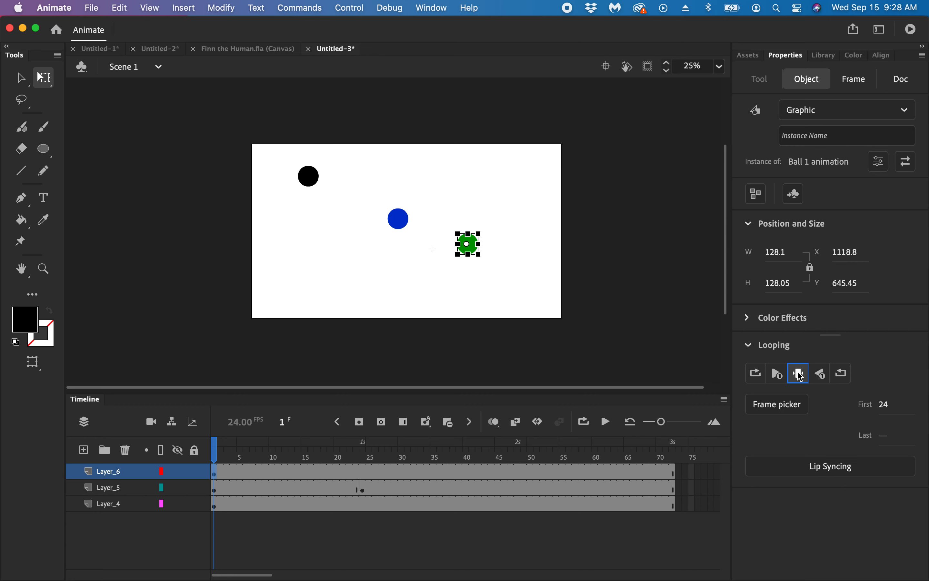
left_click(884, 407)
type("1")
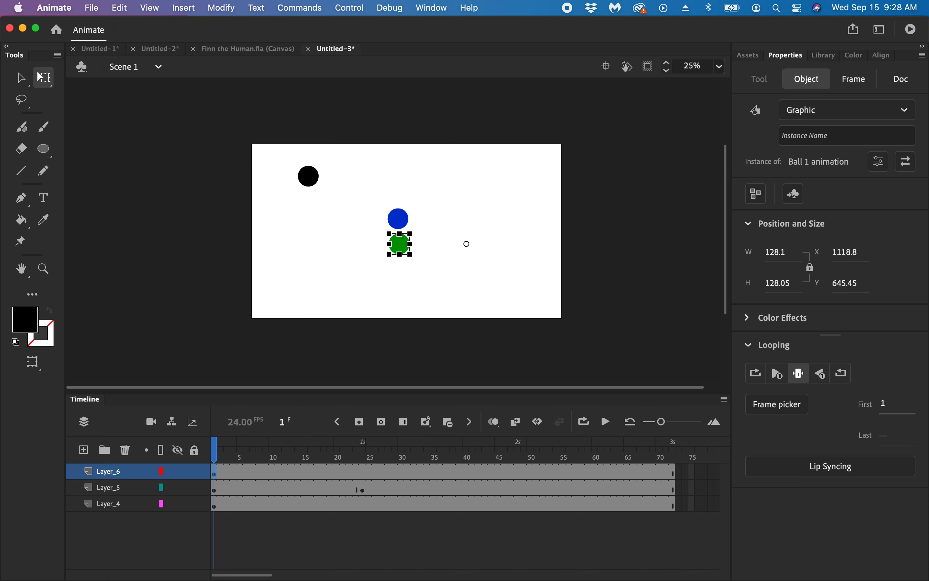
Step: Go to frame 48 and move Layer_6's green ball across so it sits directly below the blue ball
left_click_drag(215, 446, 515, 464)
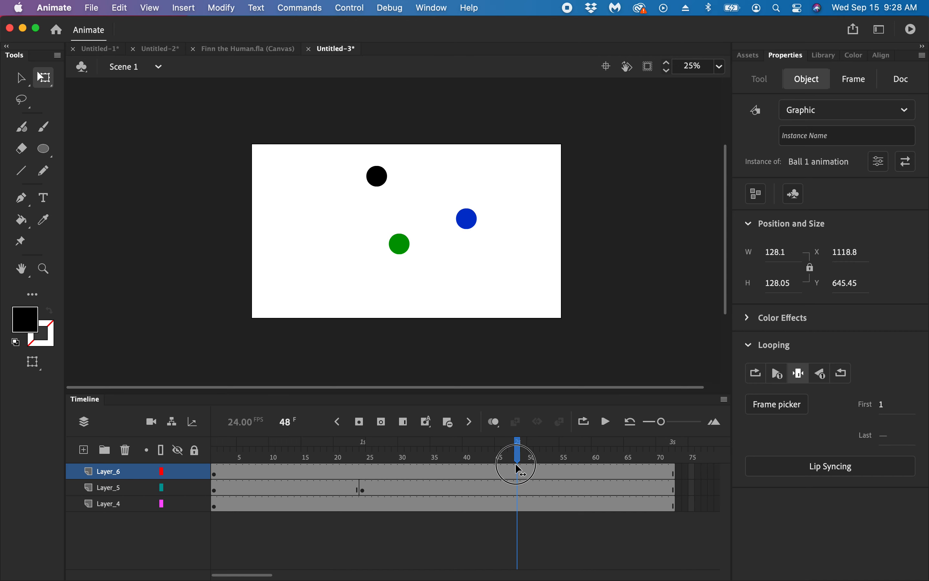
left_click(450, 298)
left_click_drag(408, 251, 476, 252)
left_click(523, 303)
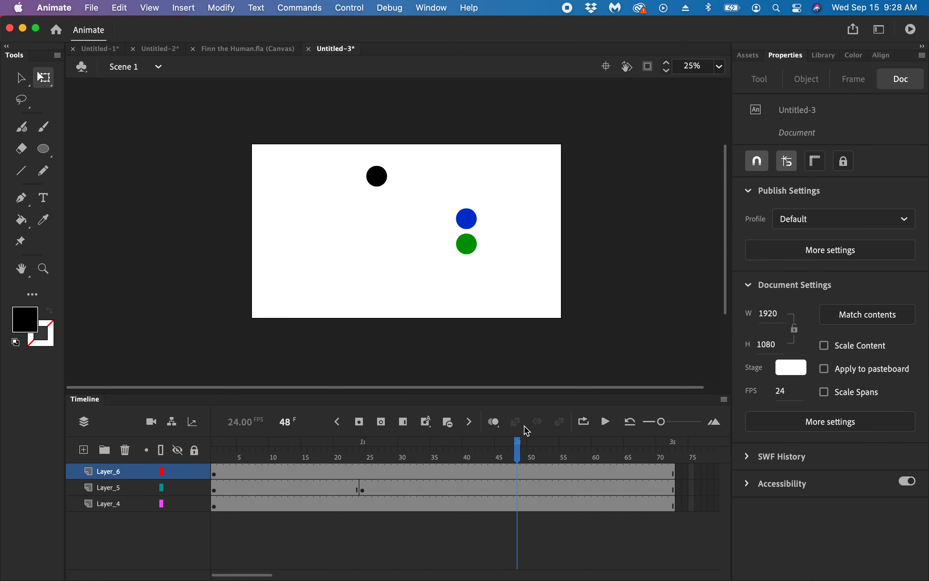
Step: Insert a keyframe at frame 48 on Layer_6 and compare it with frame 47
mouse_move(521, 447)
left_mouse_down()
mouse_move(290, 456)
mouse_move(214, 471)
mouse_move(536, 464)
mouse_move(501, 464)
mouse_move(522, 464)
left_mouse_up()
left_click(469, 246)
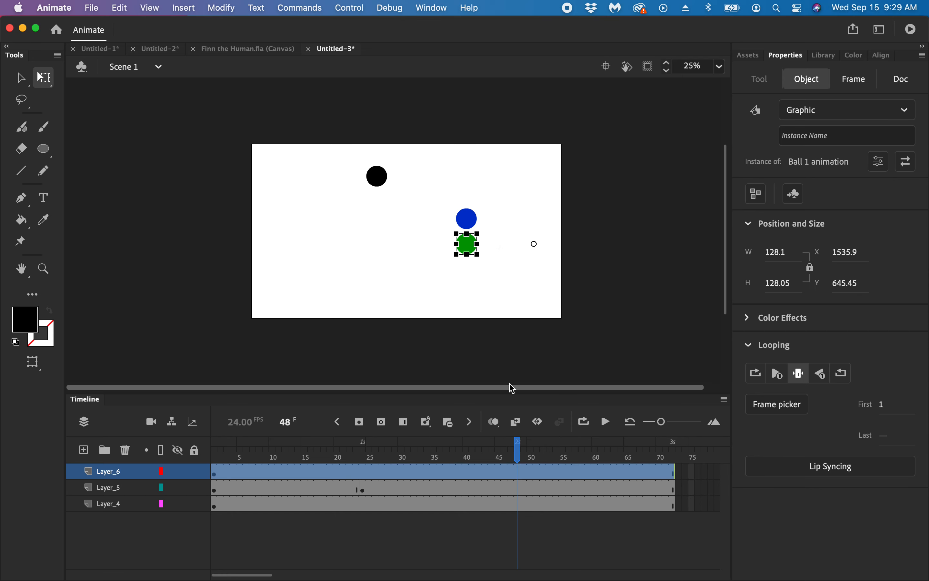
left_click(520, 474)
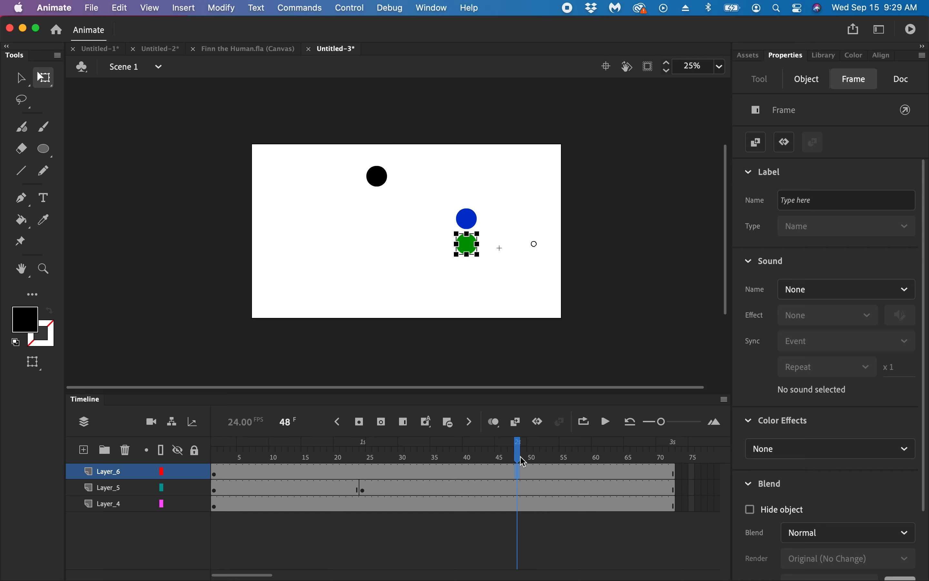
key("F6")
left_click(519, 458)
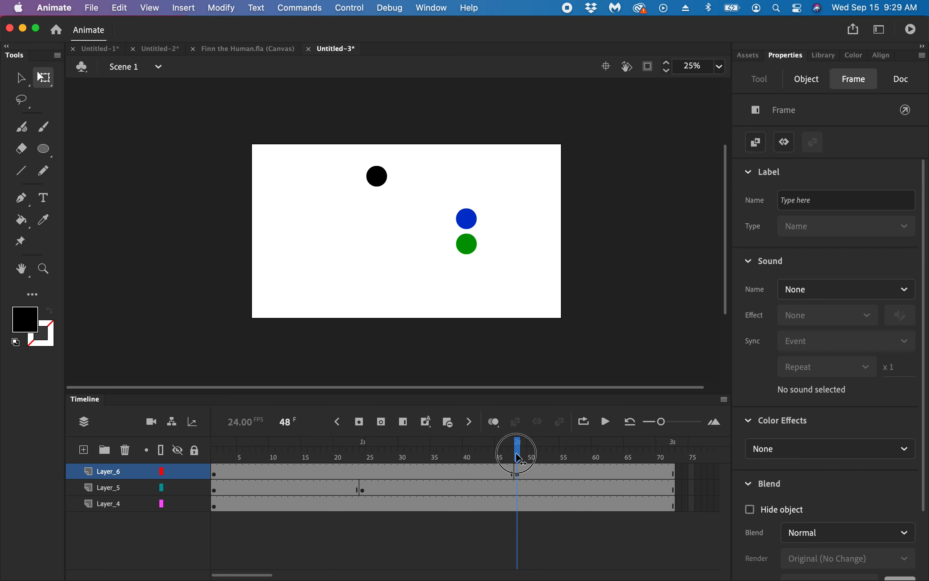
left_click_drag(519, 461, 512, 459)
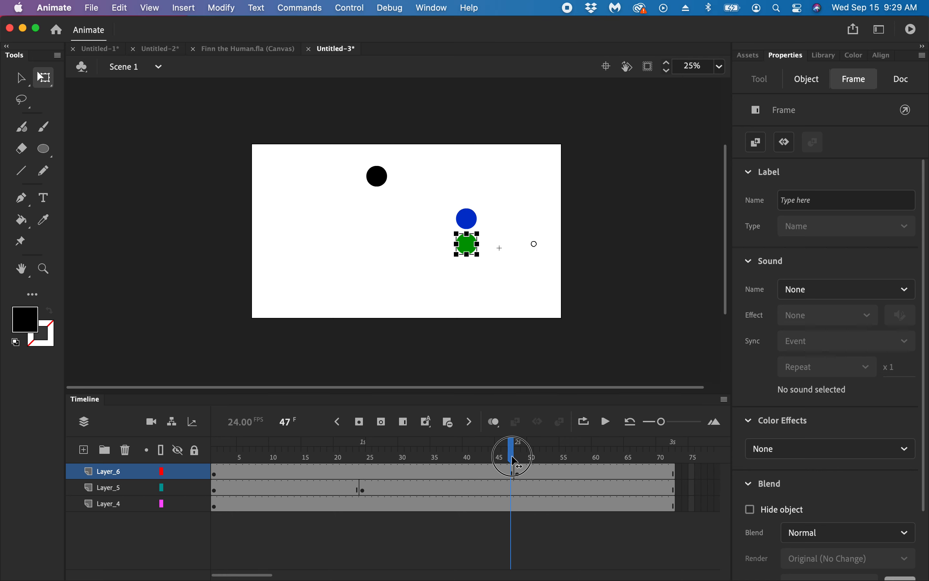
mouse_move(480, 256)
left_mouse_down()
mouse_move(480, 246)
mouse_move(486, 262)
left_mouse_up()
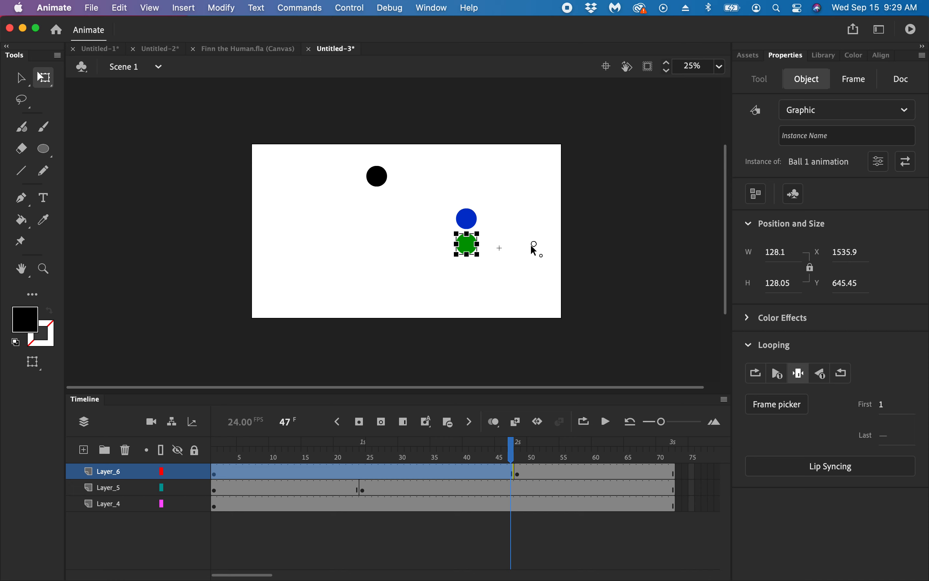
left_click_drag(485, 254, 575, 232)
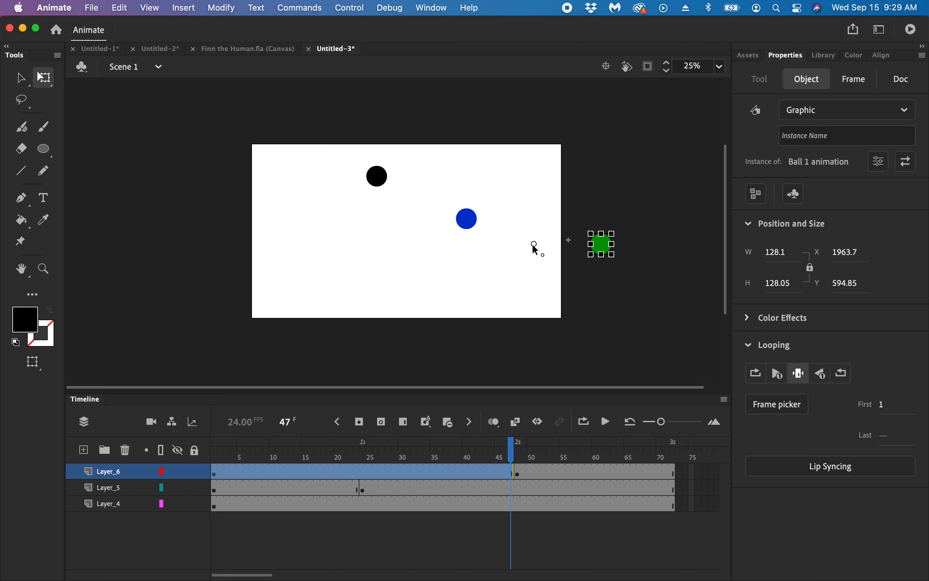
key("super+z")
key("super+z")
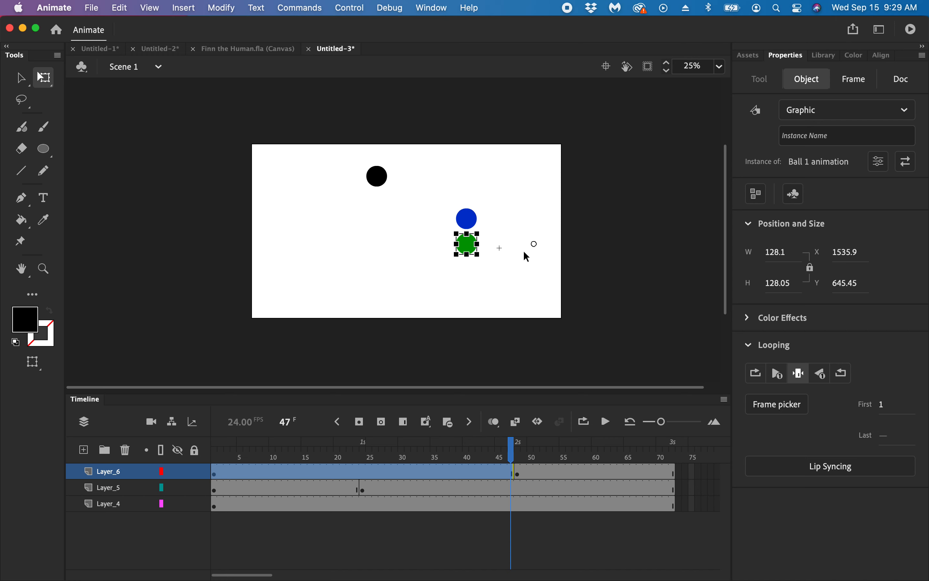
Step: Centre the transformation point on Layer_6's green ball at frame 47 and again at frame 48
left_click_drag(534, 245, 465, 231)
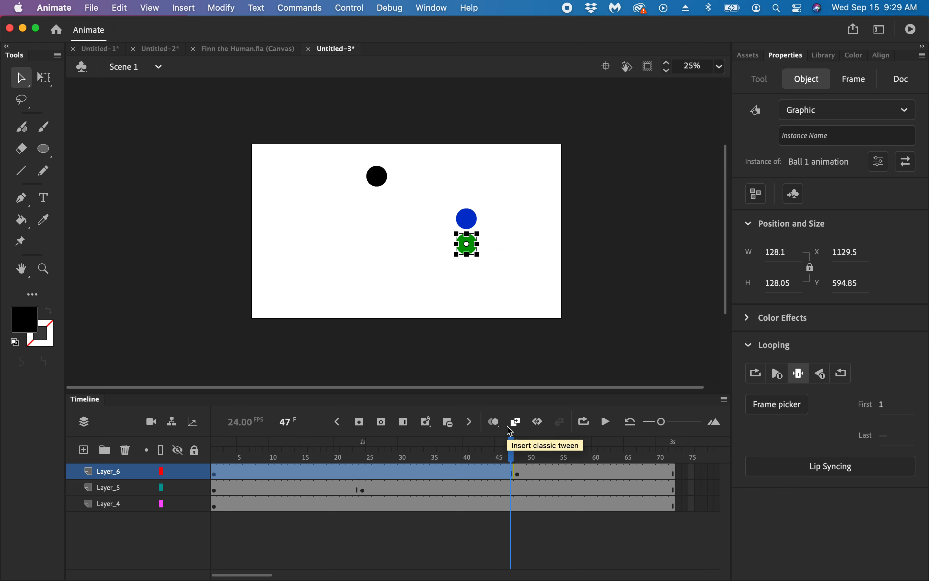
left_click(521, 454)
left_click(469, 245)
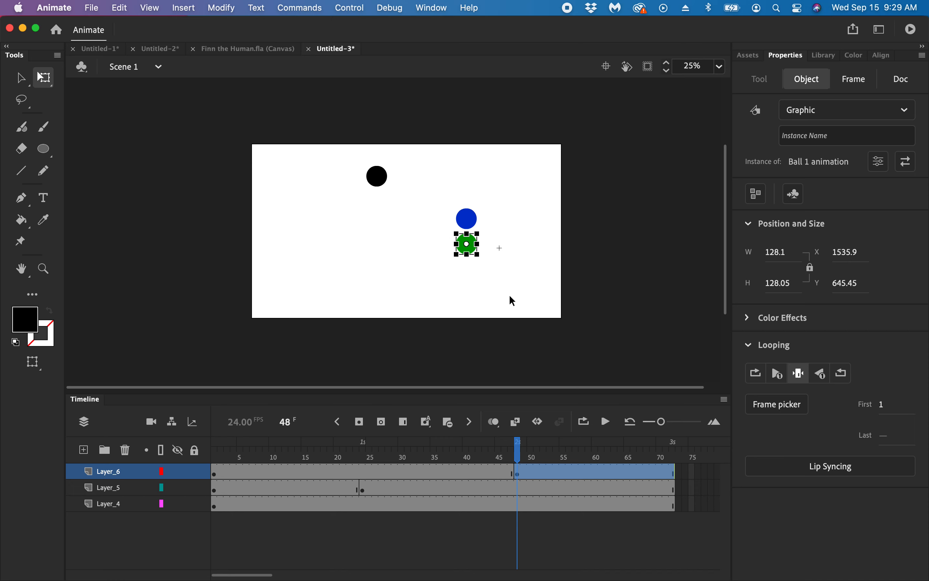
left_click_drag(487, 230, 457, 255)
Step: Set the green ball at Layer_6's frame 48 keyframe to play its graphic once
mouse_move(519, 445)
left_mouse_down()
mouse_move(564, 450)
mouse_move(529, 447)
mouse_move(514, 457)
mouse_move(516, 449)
left_mouse_up()
left_click(519, 475)
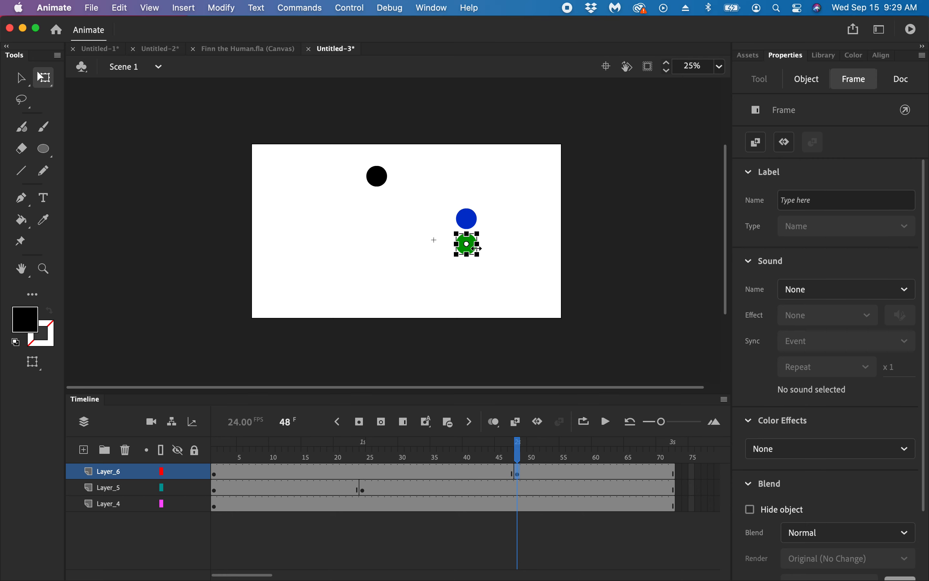
left_click(477, 254)
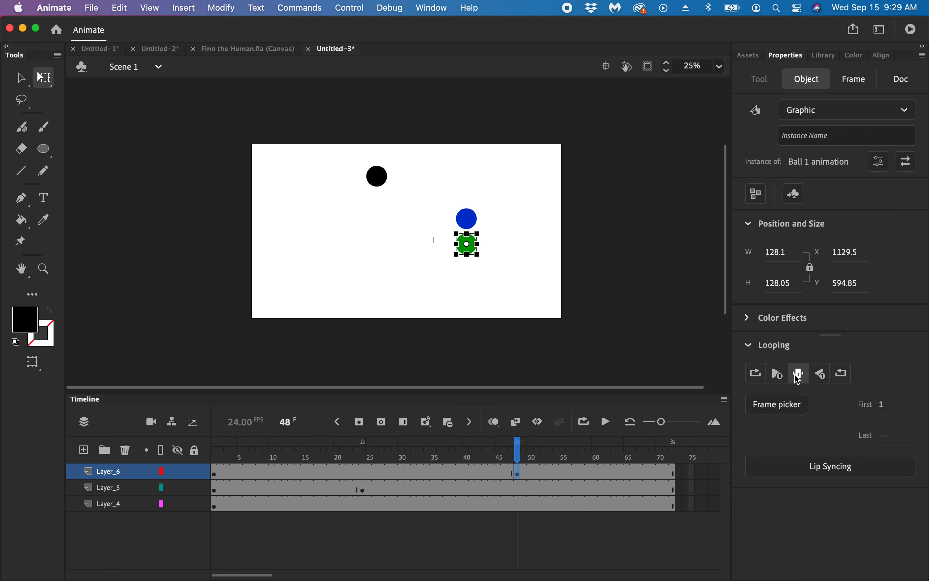
left_click(779, 374)
Step: Play back and scrub through the 72-frame timeline to check when each of the three balls moves
left_click_drag(519, 447, 203, 499)
key("Return")
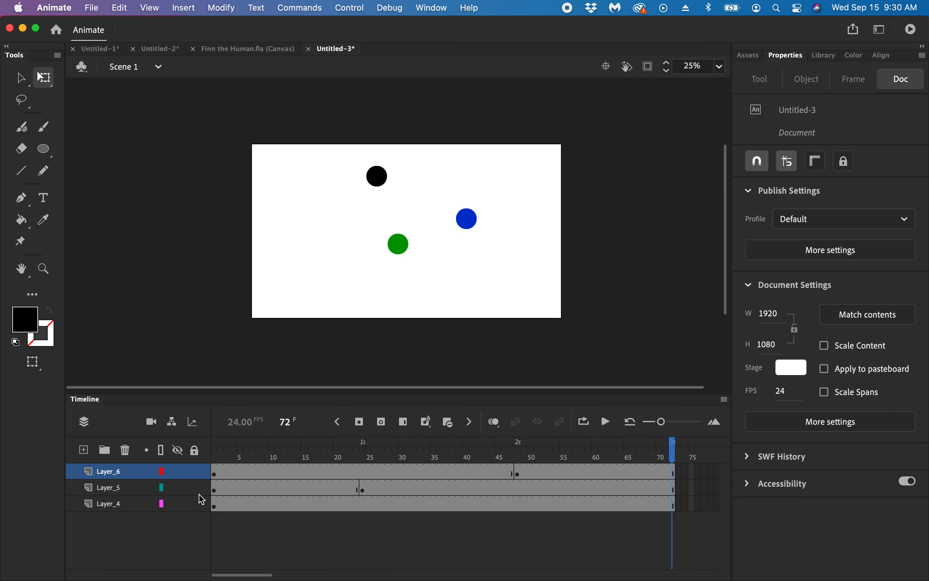
key("Return")
key("Return")
key("Return")
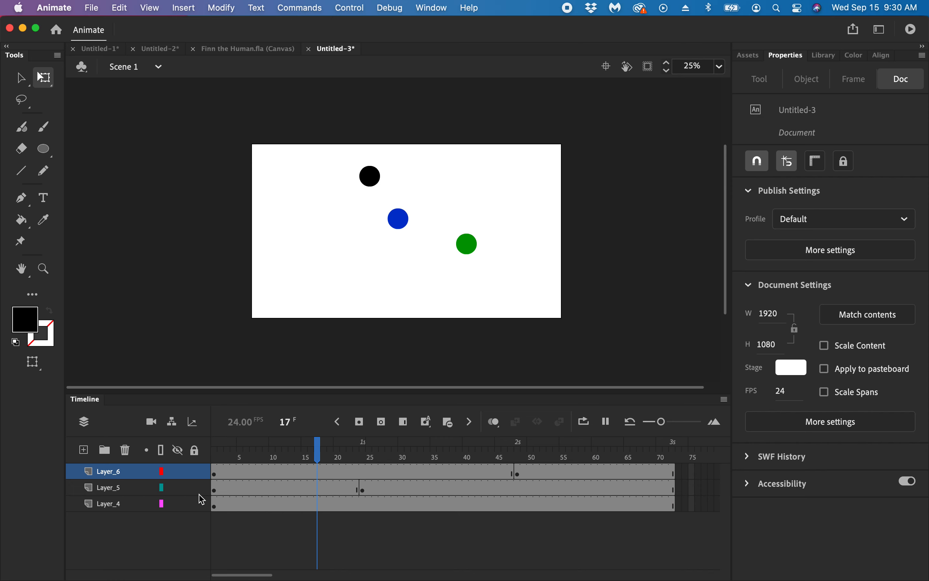
key("Return")
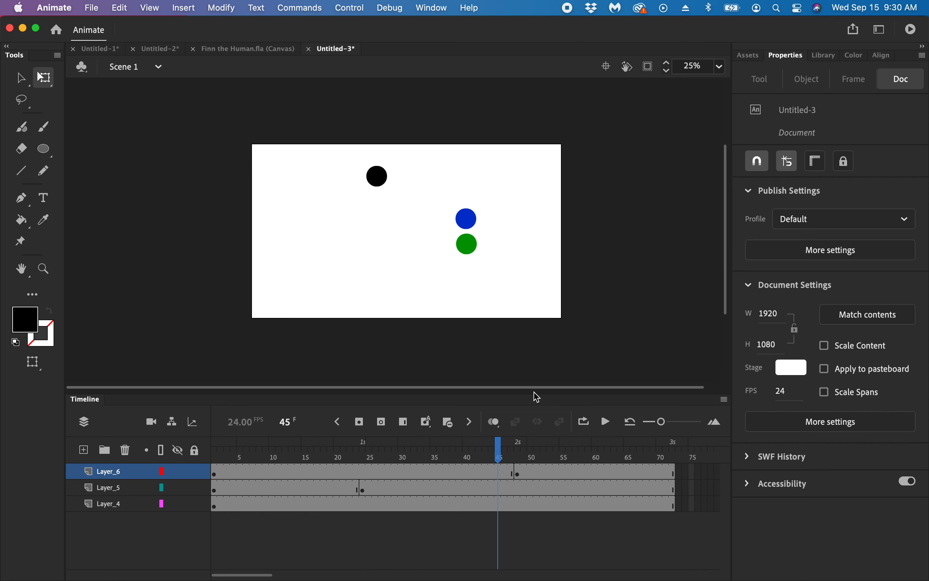
left_click_drag(498, 446, 657, 493)
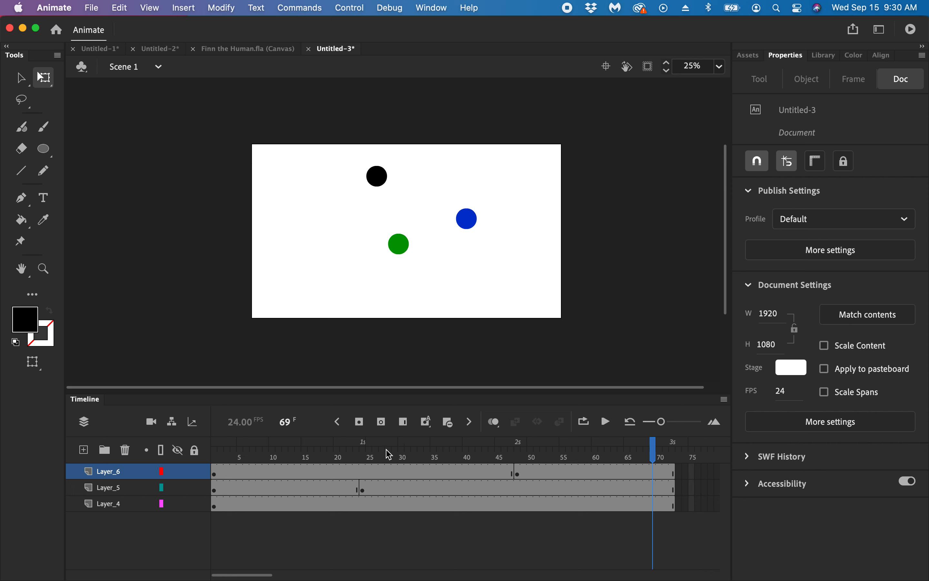
left_click_drag(373, 461, 226, 464)
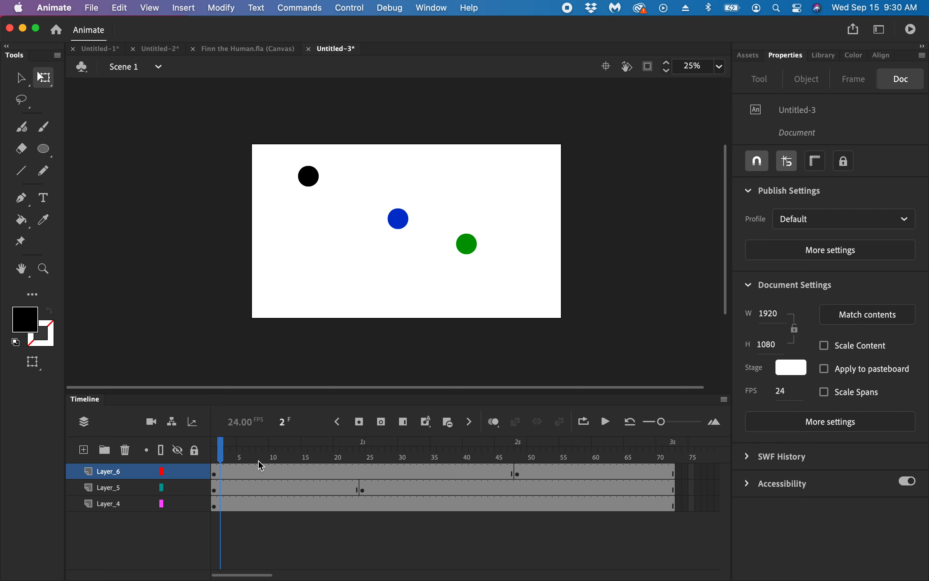
left_click_drag(224, 448, 613, 474)
left_click_drag(552, 469, 639, 514)
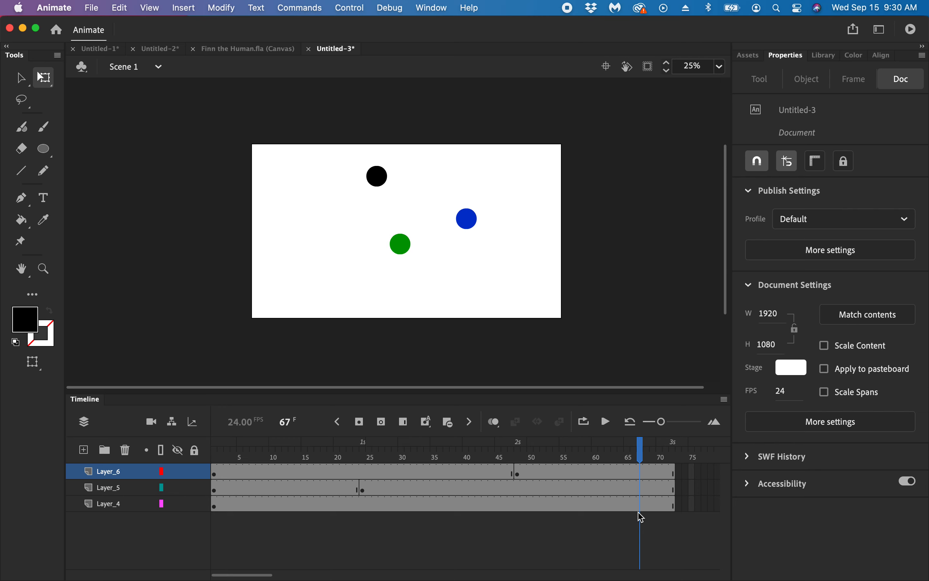
key("super+shift+5")
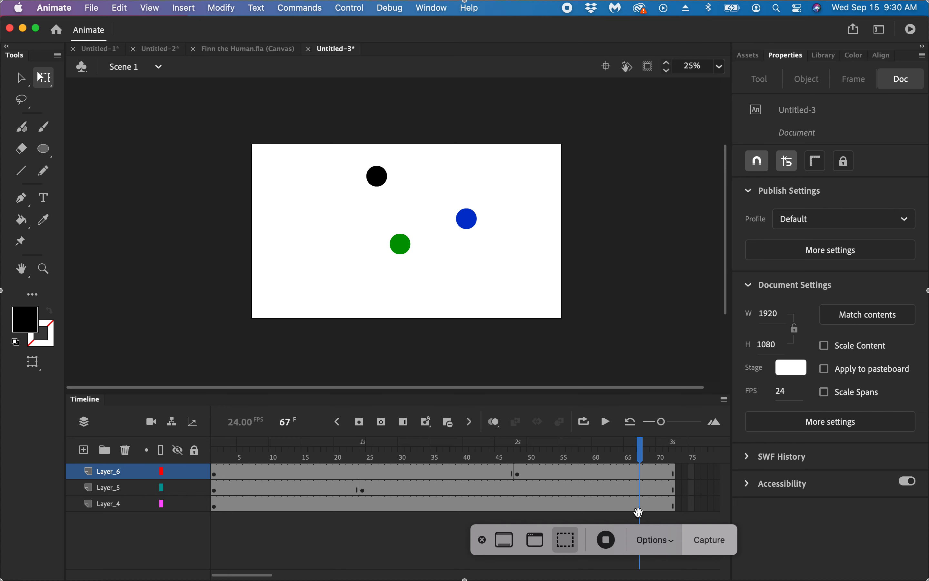